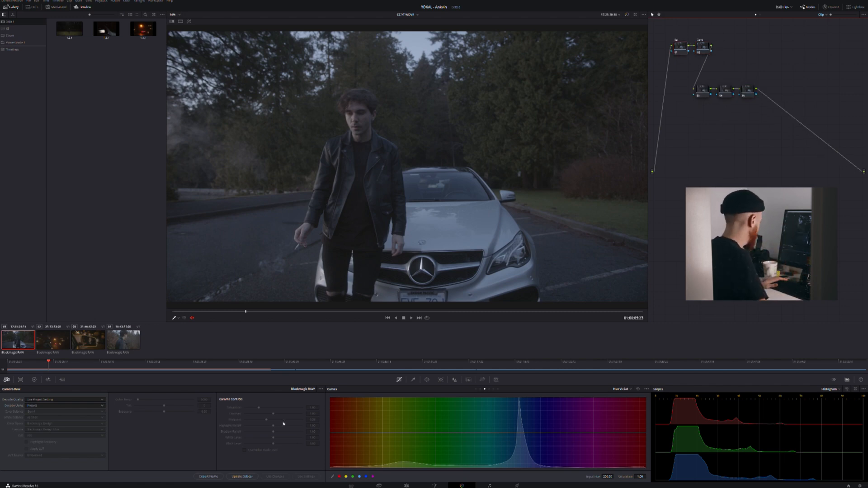
# Step: Fully desaturate the first node with the primary color wheels to view the clip in black and white
pyautogui.click(34, 380)
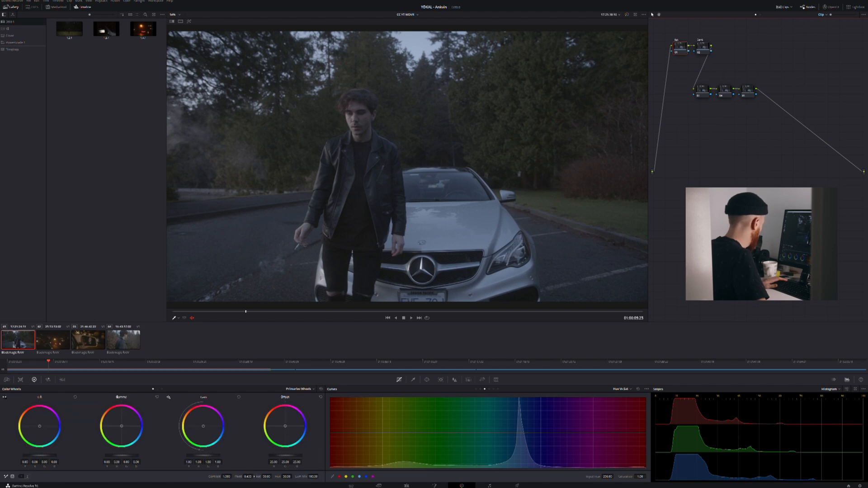
pyautogui.moveTo(266, 477); pyautogui.dragTo(273, 476)
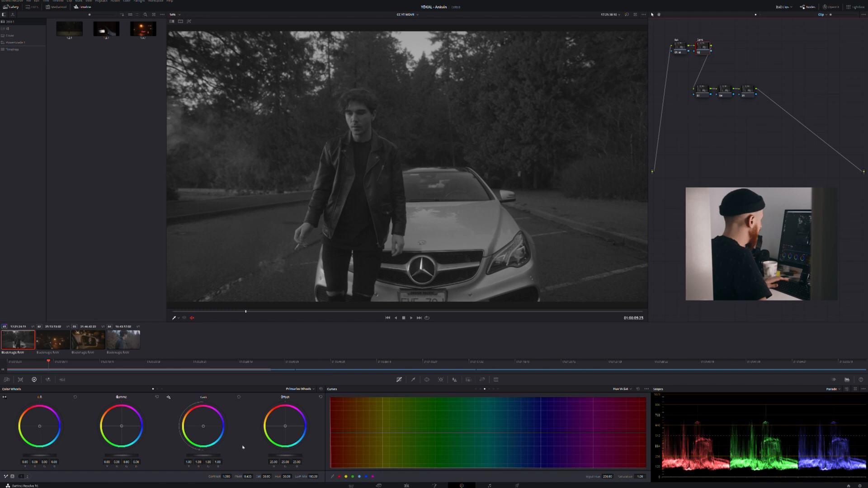
# Step: On the second node, raise the overall Offset level and increase the contrast to about 1.34
pyautogui.moveTo(287, 457); pyautogui.dragTo(549, 456)
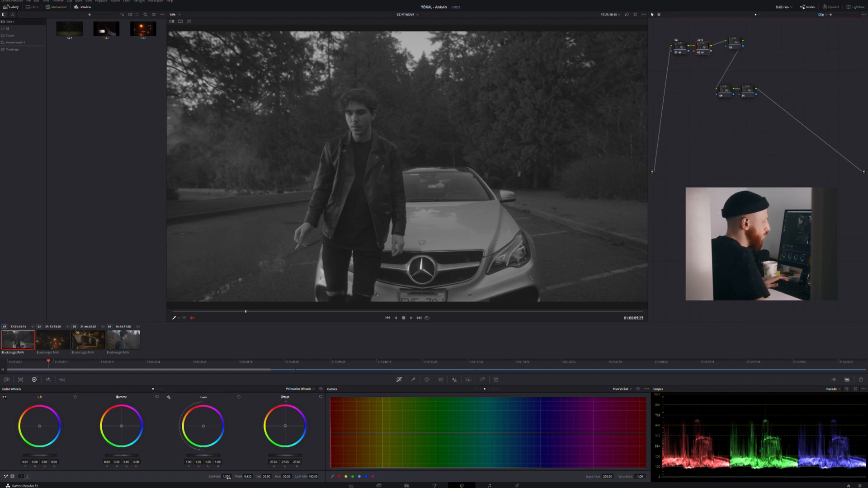
pyautogui.moveTo(228, 478); pyautogui.dragTo(232, 477)
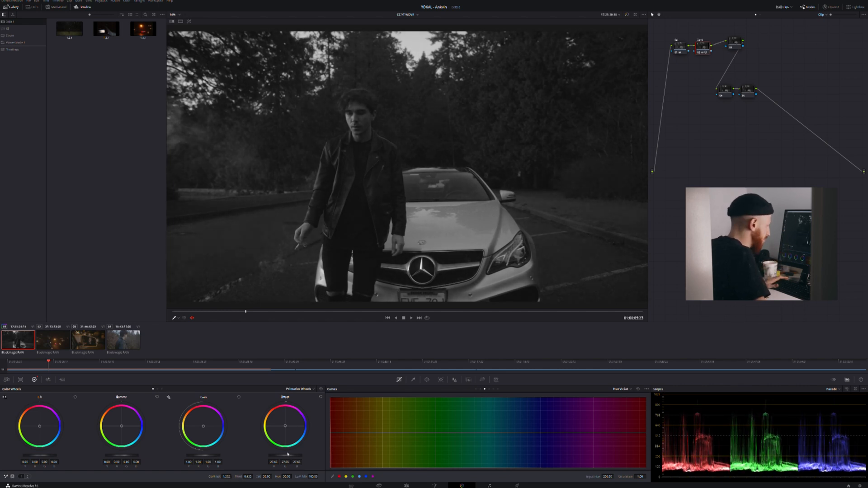
pyautogui.moveTo(286, 458); pyautogui.dragTo(299, 458)
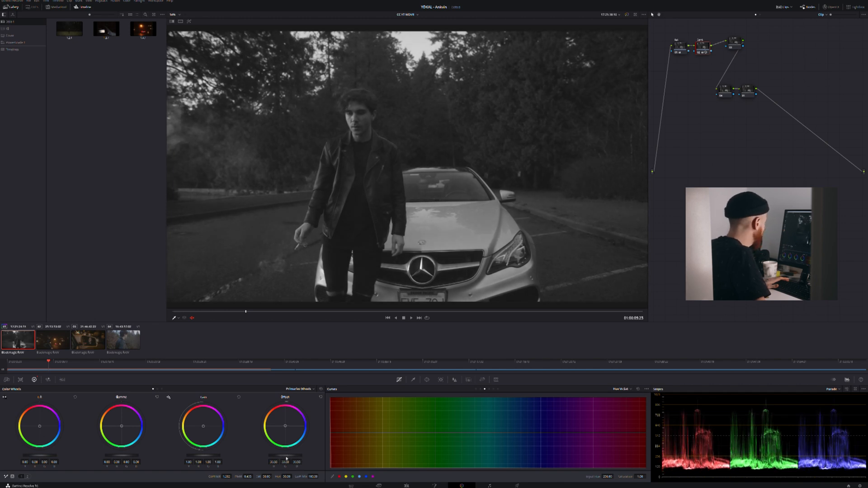
pyautogui.moveTo(227, 477); pyautogui.dragTo(229, 477)
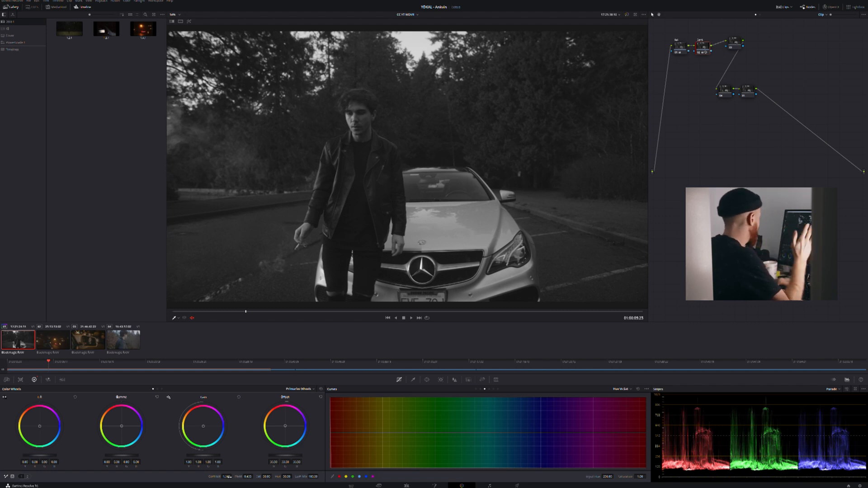
# Step: Lower the Shadow level on the second node using the Log wheels
pyautogui.click(288, 406)
pyautogui.moveTo(45, 457); pyautogui.dragTo(28, 457)
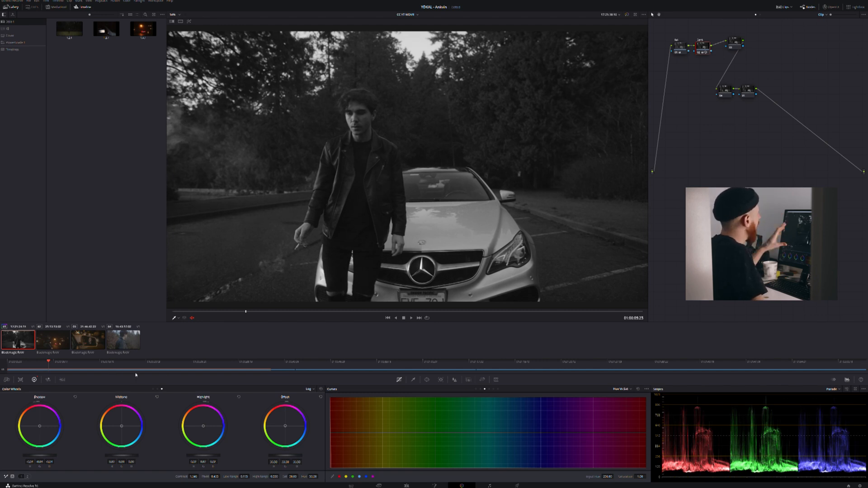
# Step: Lower the second node's primary Gain while viewing the bright lakeside frame around 01:00:20:06
pyautogui.moveTo(51, 362); pyautogui.dragTo(148, 356)
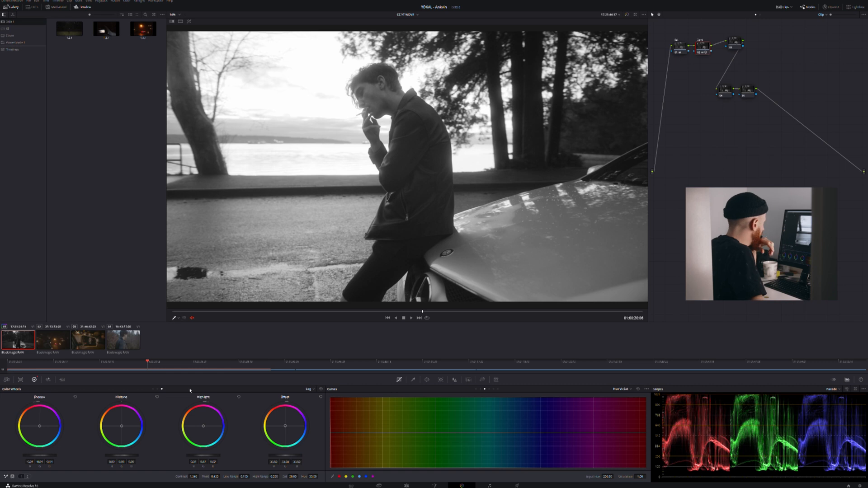
pyautogui.click(314, 390)
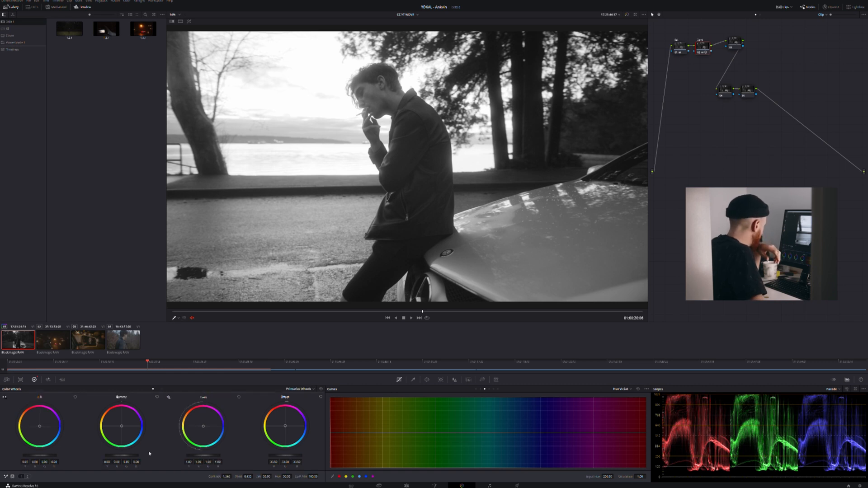
pyautogui.moveTo(203, 456); pyautogui.dragTo(185, 455)
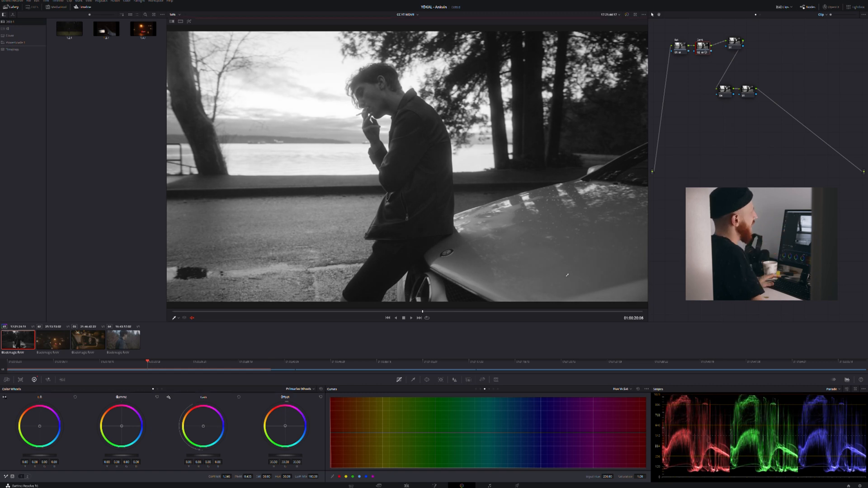
# Step: Reset the first node's saturation to its default to bring back the clip's color
pyautogui.click(678, 45)
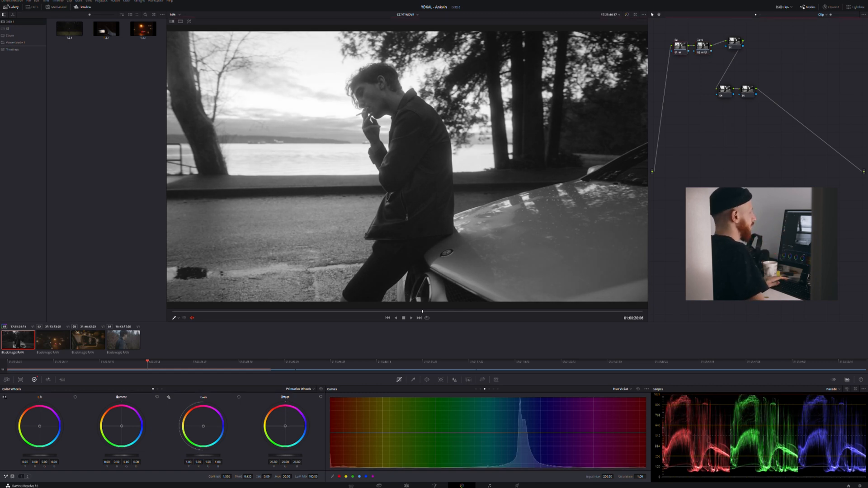
pyautogui.click(267, 476)
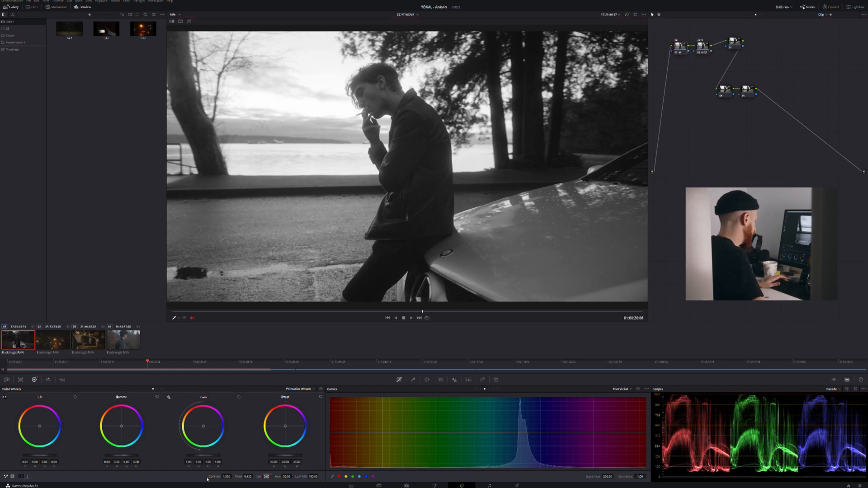
pyautogui.doubleClick(259, 476)
# Step: Compare the image with and without the second node's correction by toggling that node repeatedly
pyautogui.click(700, 45)
pyautogui.hotkey('ctrl', 'd')
pyautogui.hotkey('ctrl', 'd')
pyautogui.hotkey('ctrl', 'd')
pyautogui.hotkey('ctrl', 'd')
pyautogui.hotkey('ctrl', 'd')
pyautogui.hotkey('ctrl', 'd')
pyautogui.hotkey('ctrl', 'd')
pyautogui.hotkey('ctrl', 'd')
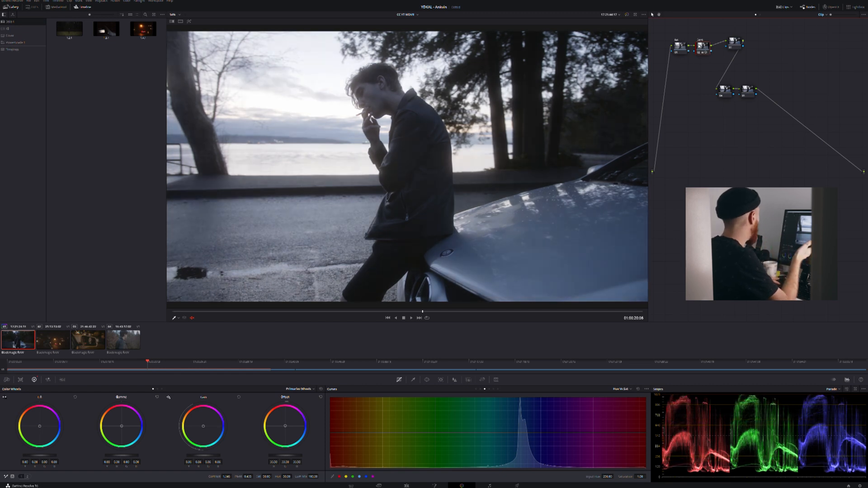
pyautogui.hotkey('ctrl', 'd')
pyautogui.hotkey('ctrl', 'd')
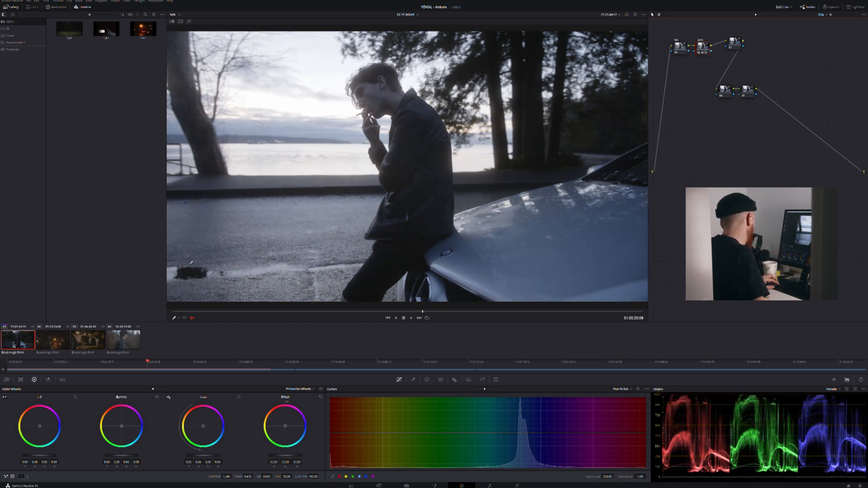
# Step: Play the clip from near its start to review the exposure with the man in front of the car
pyautogui.click(43, 361)
pyautogui.press('space')
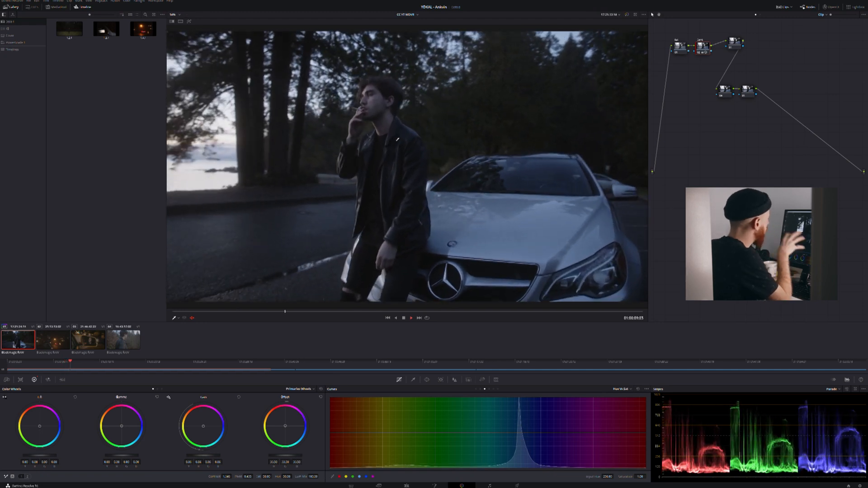
pyautogui.press('space')
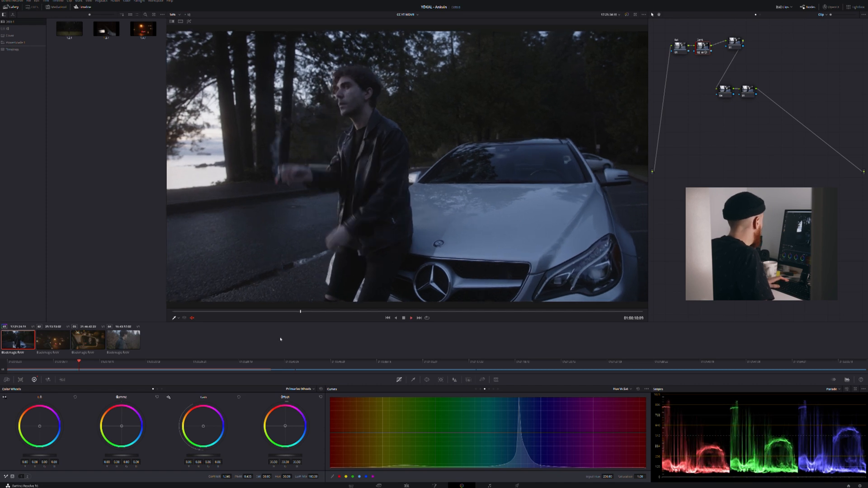
# Step: Fine-tune the second node's Gain while viewing the lakeside frame around 01:00:24
pyautogui.click(165, 364)
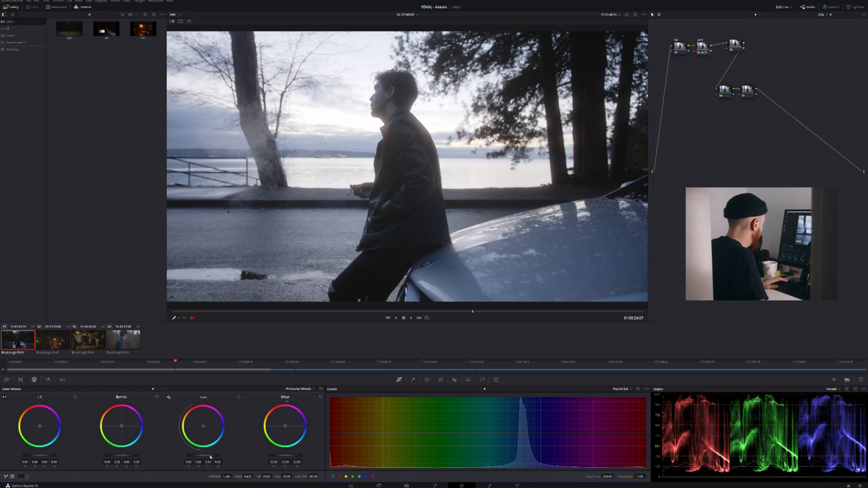
pyautogui.moveTo(211, 457); pyautogui.dragTo(217, 456)
# Step: Compare the graded and ungraded image on the darker frame of the man beside the car by bypassing all grades
pyautogui.moveTo(138, 363); pyautogui.dragTo(54, 342)
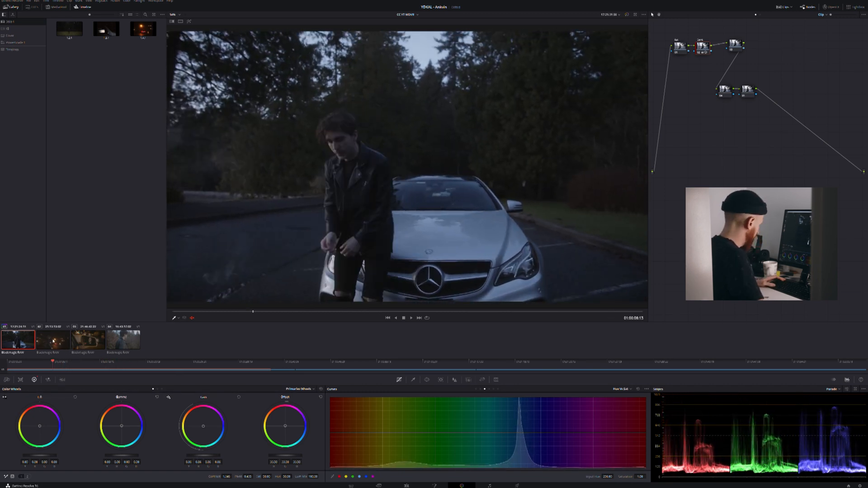
pyautogui.hotkey('shift', 'd')
pyautogui.hotkey('shift', 'd')
pyautogui.hotkey('shift', 'd')
pyautogui.hotkey('shift', 'd')
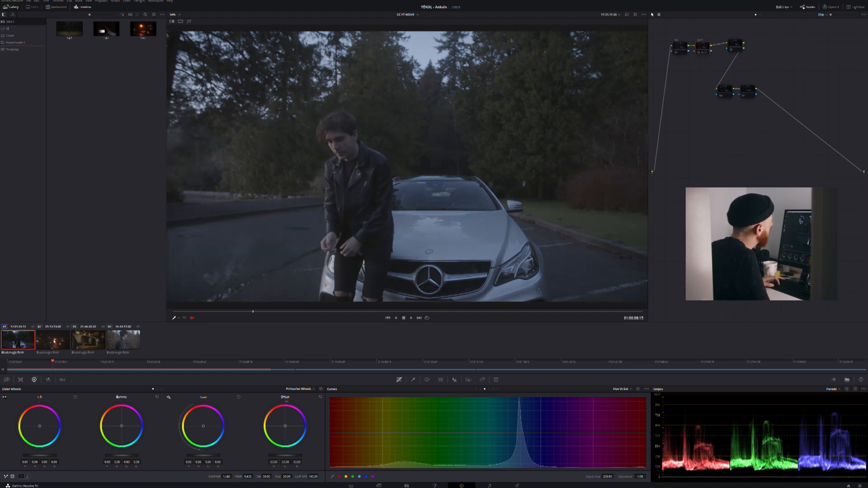
# Step: Fine-tune the second node's primaries with Gain at 0.91, Gamma at 0.02 and a slightly lower Lift
pyautogui.moveTo(200, 456); pyautogui.dragTo(204, 456)
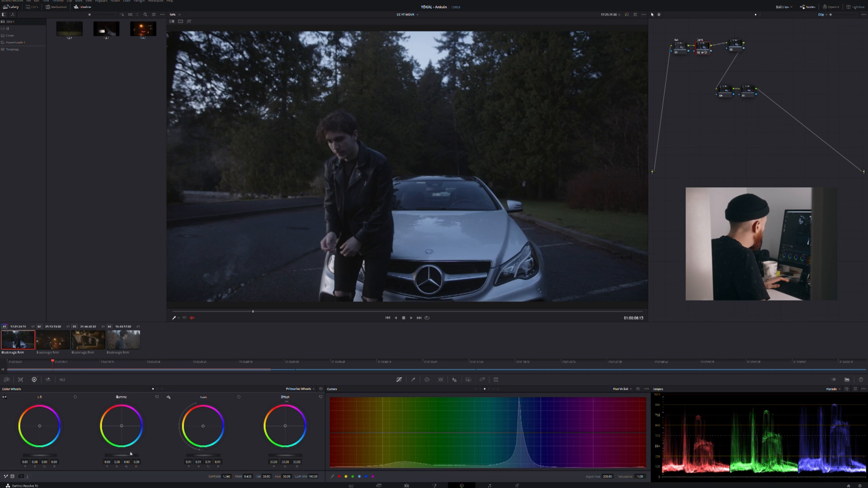
pyautogui.moveTo(120, 456); pyautogui.dragTo(122, 456)
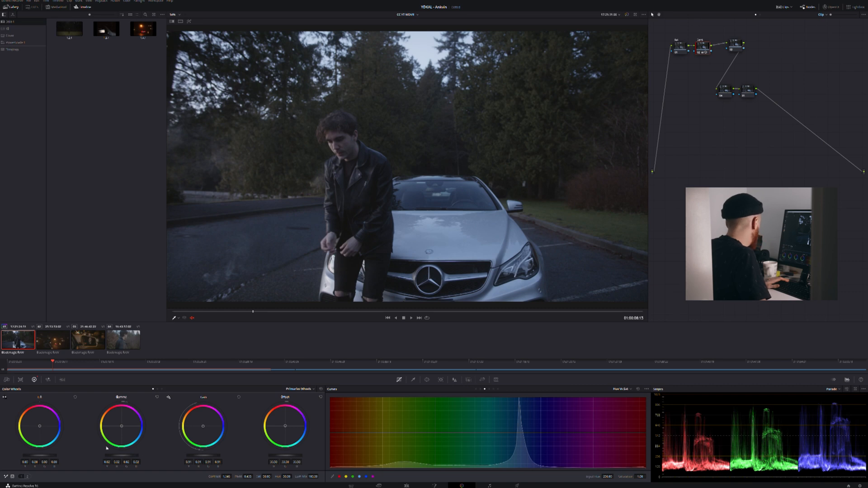
pyautogui.moveTo(40, 456); pyautogui.dragTo(37, 455)
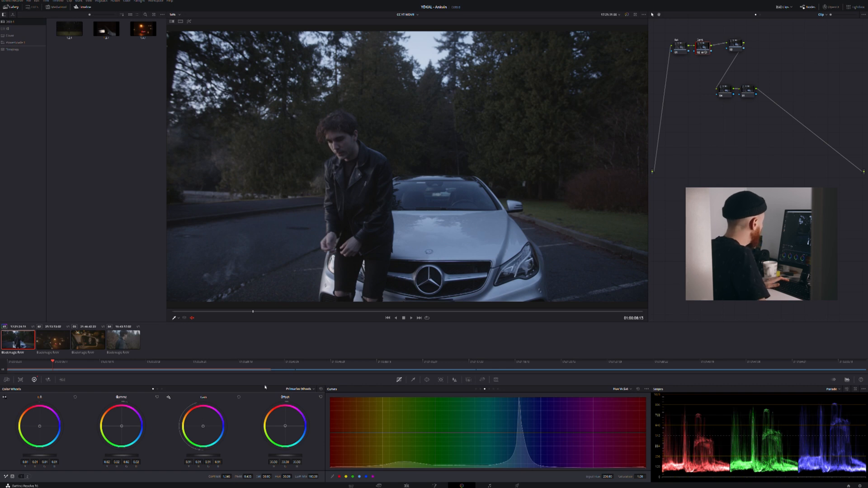
# Step: Lower the second node's Highlights while viewing the lakeside frame to bring back detail in the bright sky
pyautogui.click(126, 367)
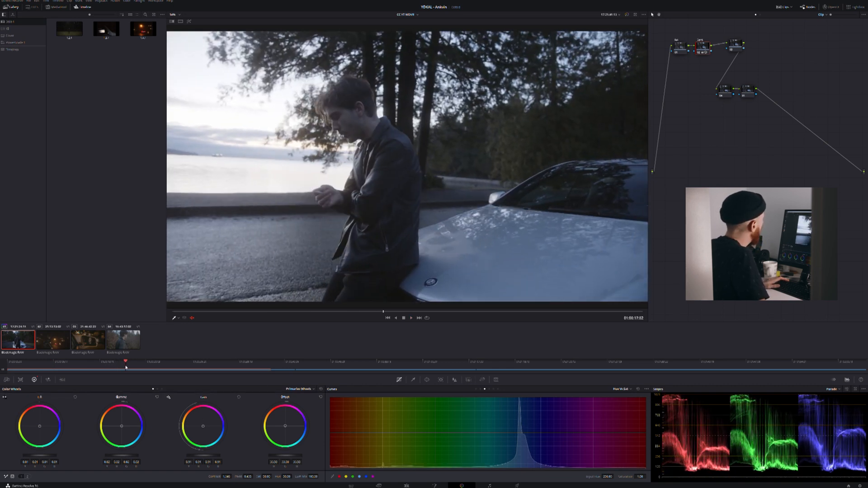
pyautogui.moveTo(126, 368); pyautogui.dragTo(148, 370)
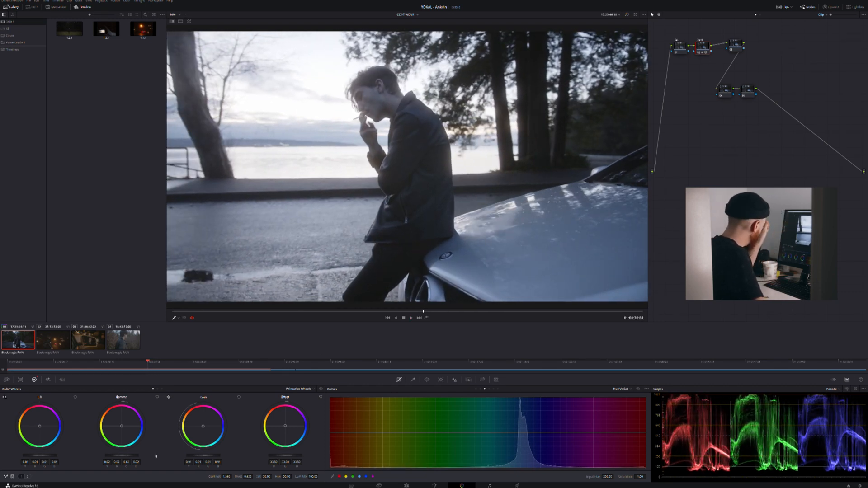
pyautogui.click(28, 477)
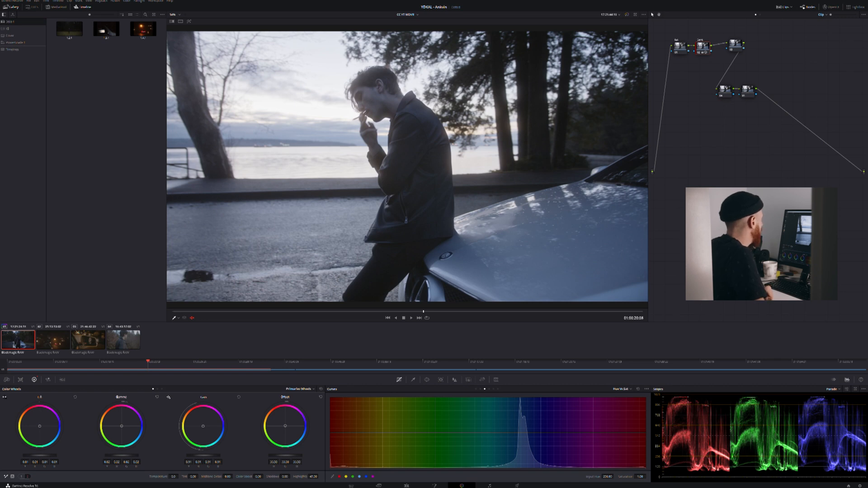
# Step: Decode the camera raw using Clip, and compare Highlight Recovery off and on at a temporarily lowered exposure, leaving it enabled
pyautogui.click(6, 380)
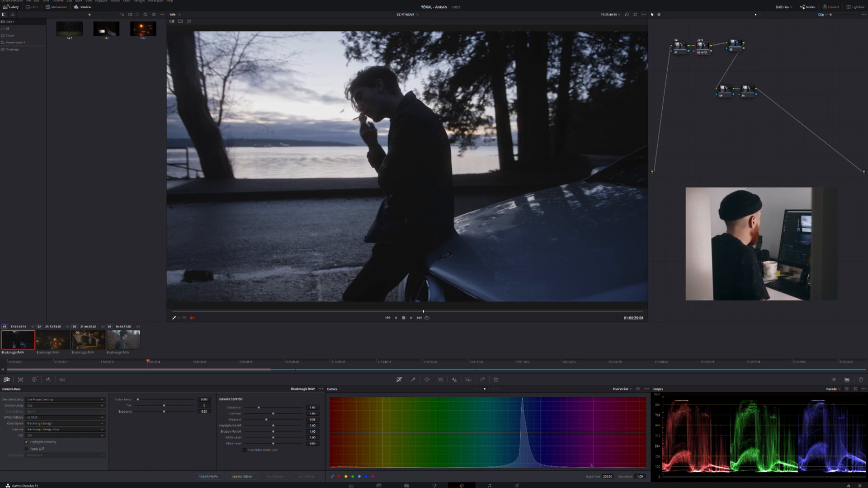
pyautogui.moveTo(209, 413)
pyautogui.mouseDown()
pyautogui.moveTo(186, 412)
pyautogui.moveTo(212, 411)
pyautogui.mouseUp()
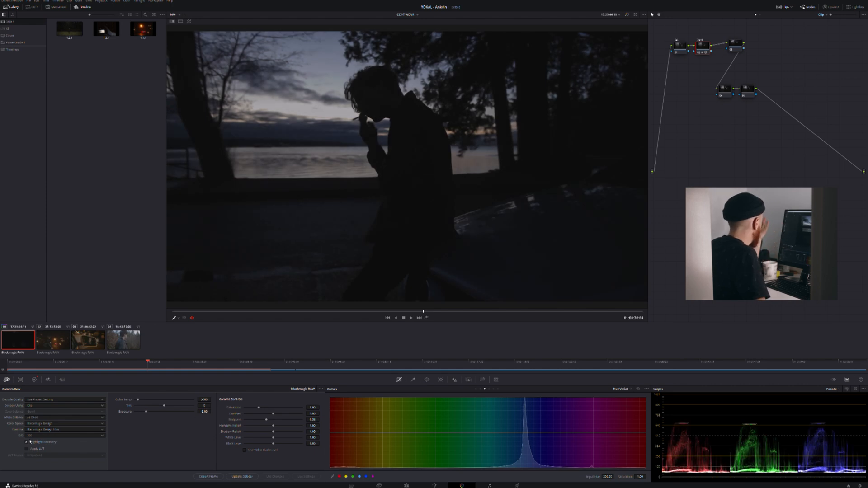
pyautogui.click(27, 442)
pyautogui.click(27, 442)
pyautogui.click(27, 443)
pyautogui.click(27, 442)
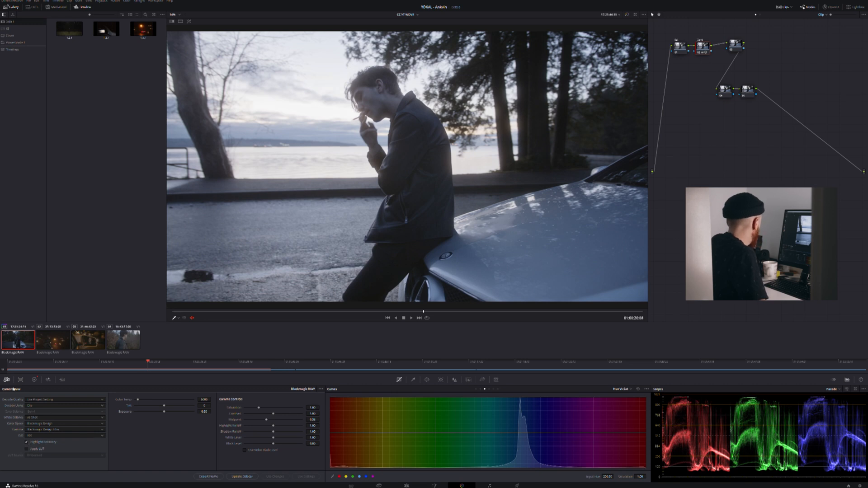
# Step: Raise the first node's saturation to about 60 with the primary color wheels
pyautogui.click(34, 381)
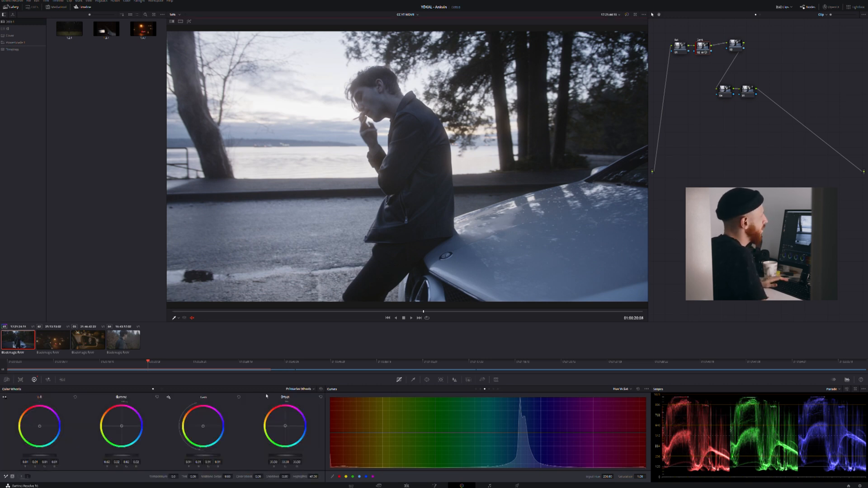
pyautogui.click(683, 47)
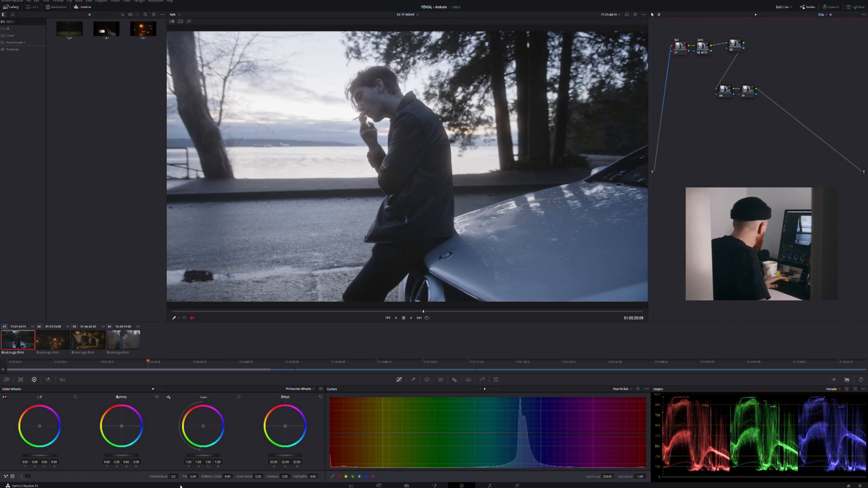
pyautogui.click(28, 477)
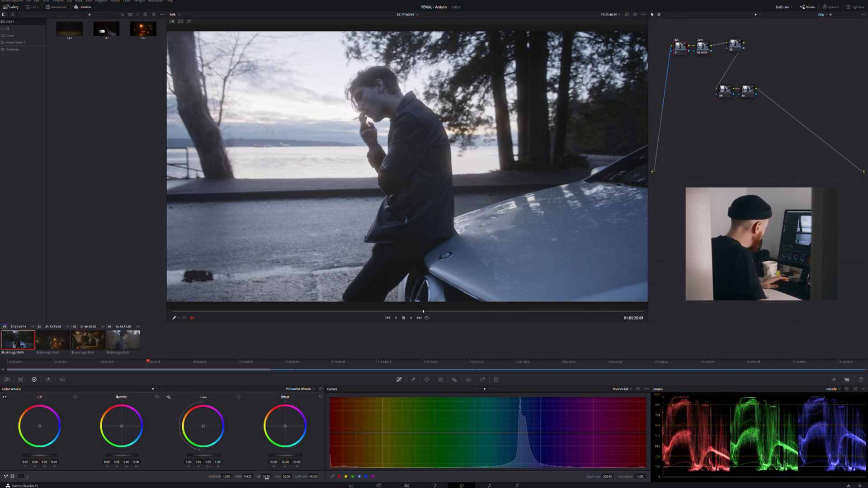
pyautogui.click(266, 477)
pyautogui.moveTo(267, 478); pyautogui.dragTo(267, 478)
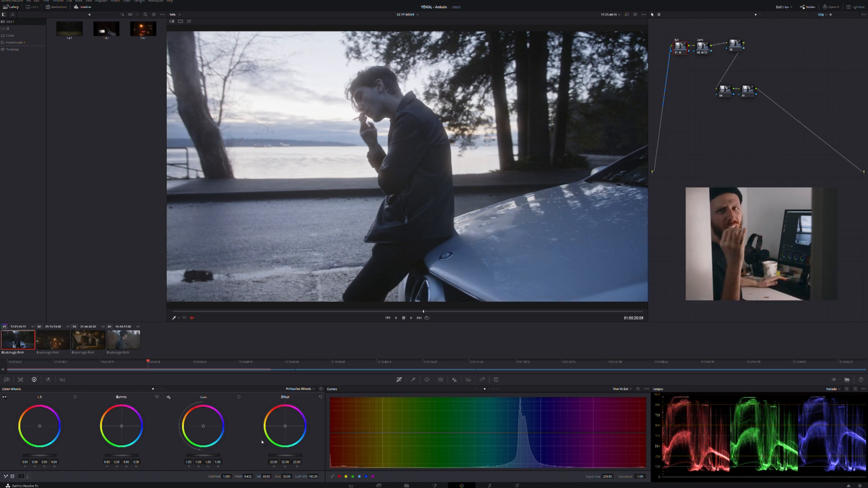
# Step: Examine the man's face and skin tones up close during short playback around 01:00:08
pyautogui.moveTo(92, 361); pyautogui.dragTo(64, 360)
pyautogui.press('space')
pyautogui.press('space')
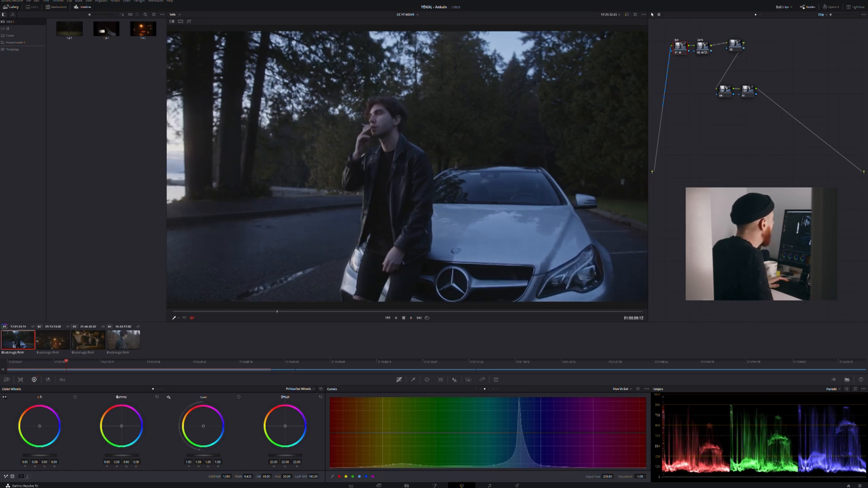
pyautogui.scroll(5, 334, 115)
pyautogui.scroll(1, 334, 114)
pyautogui.moveTo(334, 114); pyautogui.dragTo(343, 189)
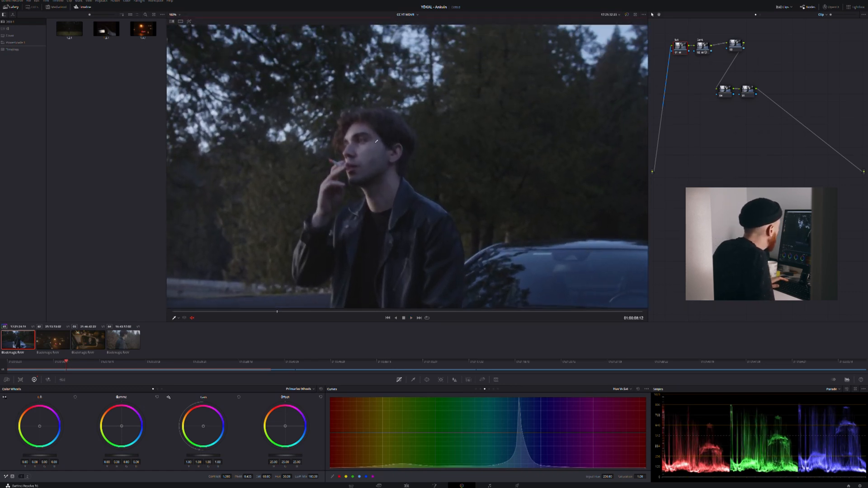
pyautogui.press('space')
pyautogui.press('space')
pyautogui.press('space')
pyautogui.press('space')
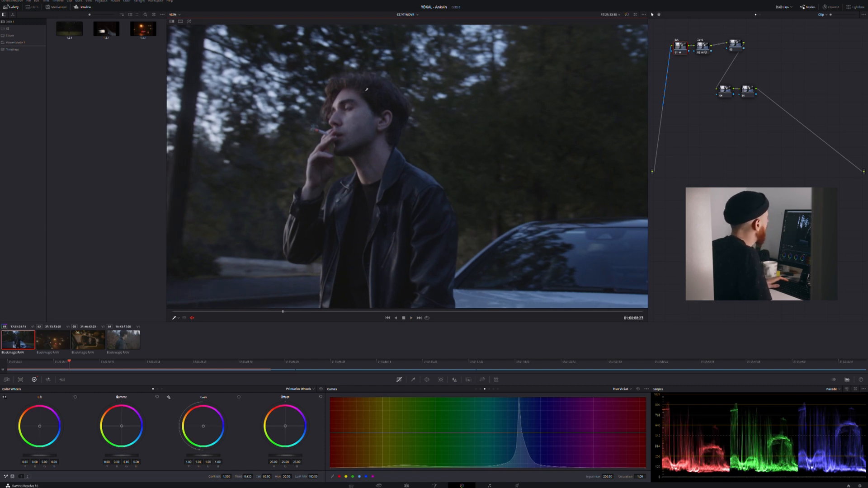
# Step: At the frame around 01:00:09:11, try a camera raw tint change, reset the tint, and set the color temperature to 5000
pyautogui.scroll(-5, 367, 90)
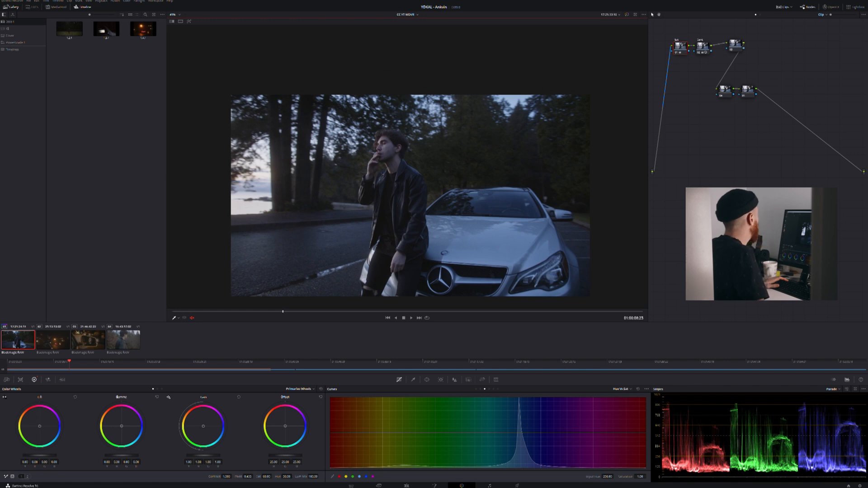
pyautogui.scroll(2, 372, 89)
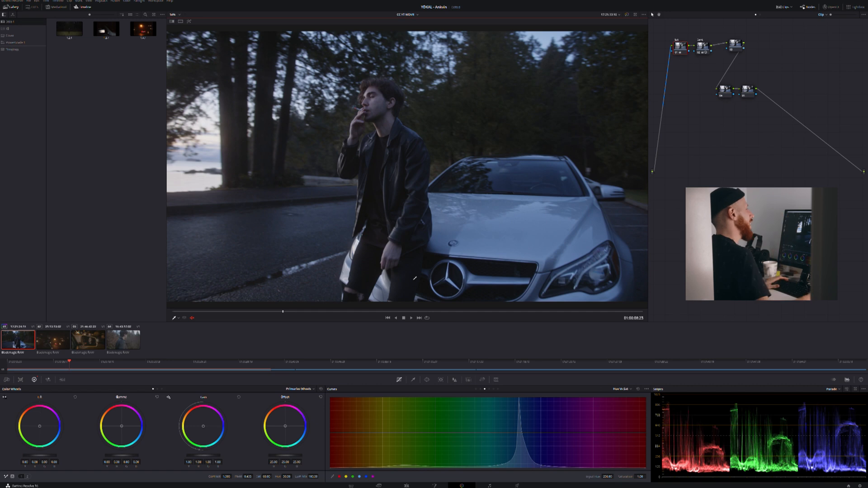
pyautogui.moveTo(174, 372); pyautogui.dragTo(73, 298)
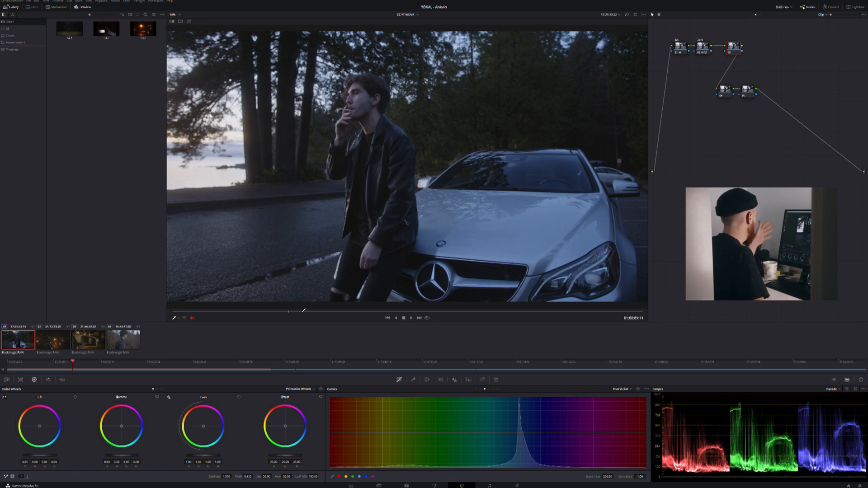
pyautogui.click(7, 380)
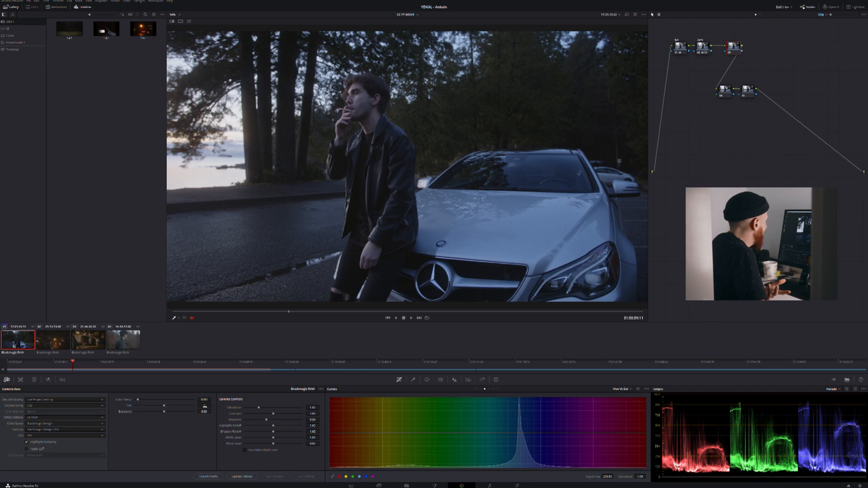
pyautogui.moveTo(207, 406); pyautogui.dragTo(211, 405)
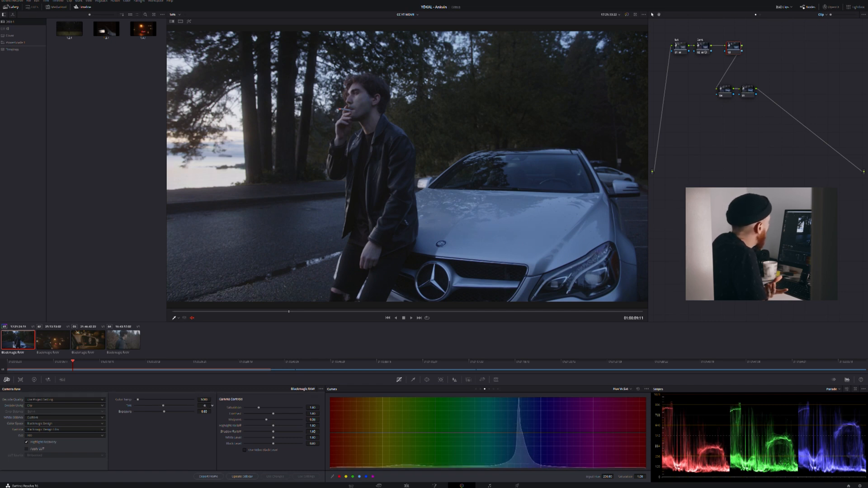
pyautogui.doubleClick(129, 405)
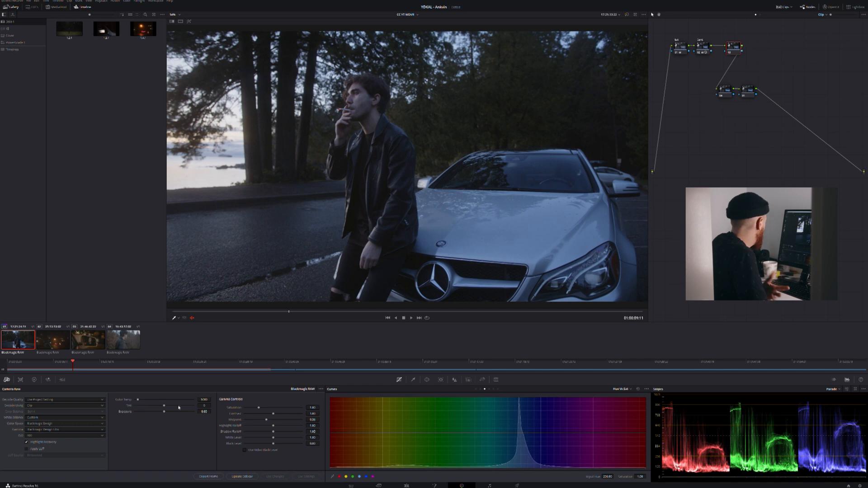
pyautogui.click(205, 399)
pyautogui.write('5000')
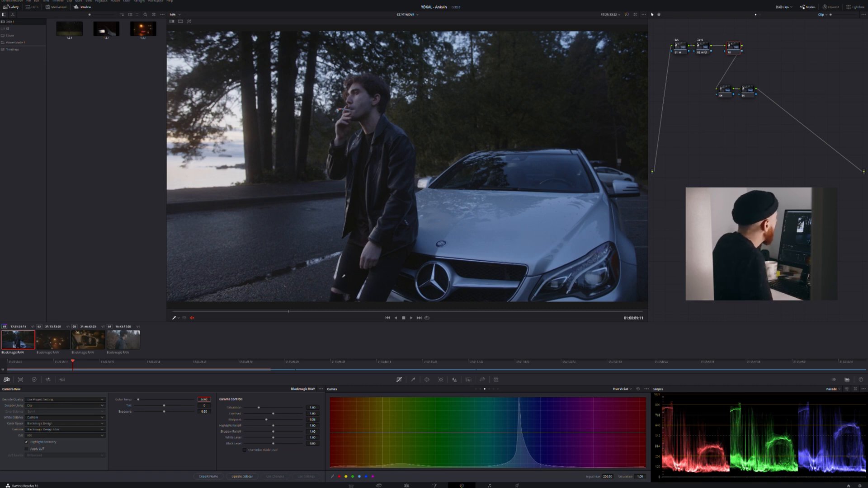
# Step: Shift the third node's Offset color balance slightly toward warm tones to neutralize the blue cast, checking the vectorscope and parade
pyautogui.click(33, 379)
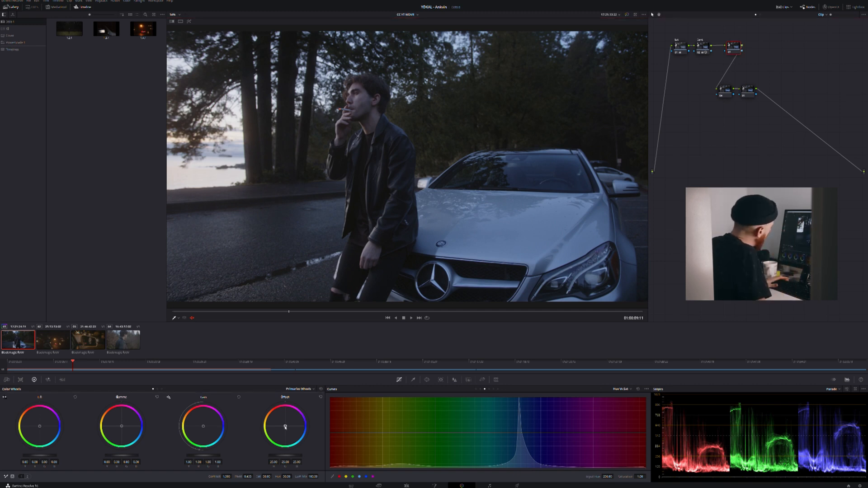
pyautogui.moveTo(285, 426); pyautogui.dragTo(284, 426)
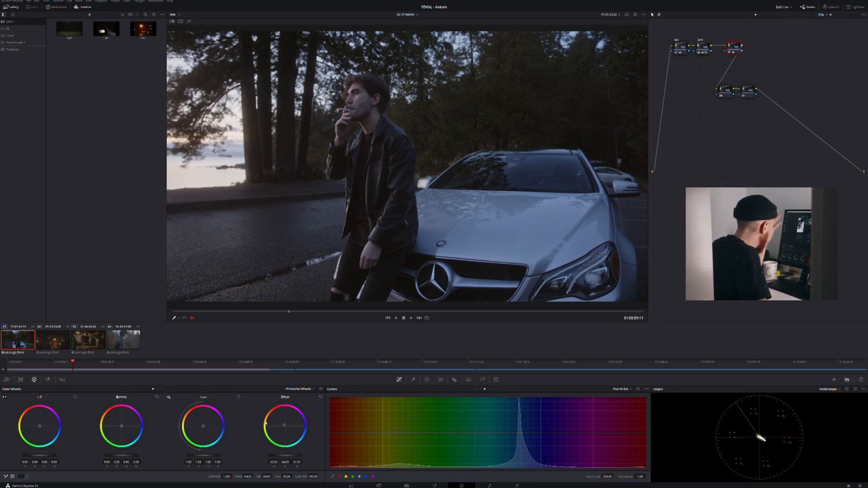
pyautogui.moveTo(285, 426); pyautogui.dragTo(283, 425)
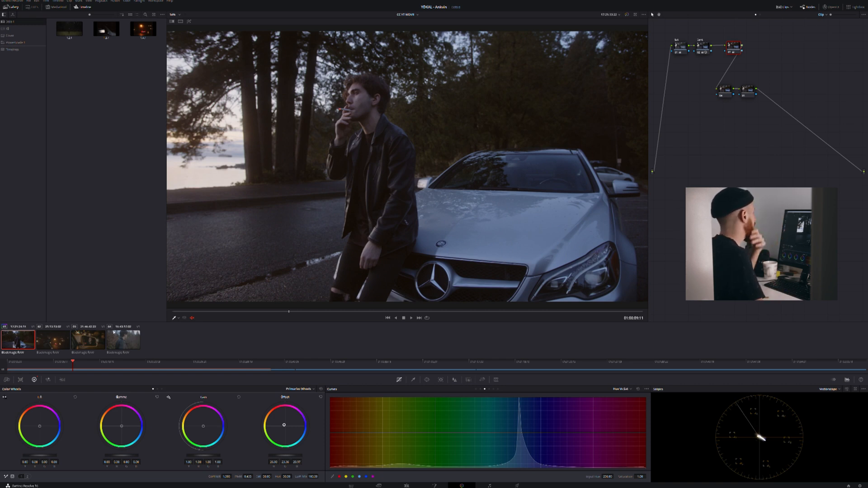
pyautogui.click(835, 401)
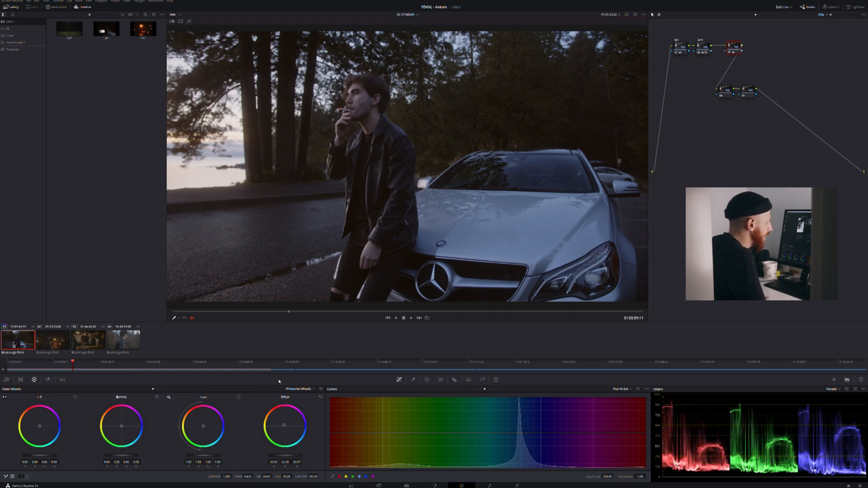
# Step: Fine-tune the third node's Lift, Gamma and Gain color balance, warming the midtones and highlights with the vectorscope as a guide
pyautogui.moveTo(40, 427); pyautogui.dragTo(40, 426)
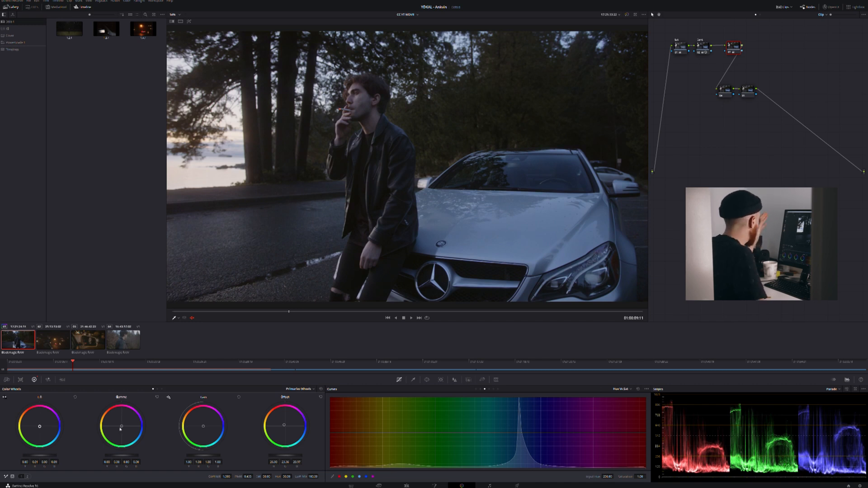
pyautogui.moveTo(121, 426); pyautogui.dragTo(120, 426)
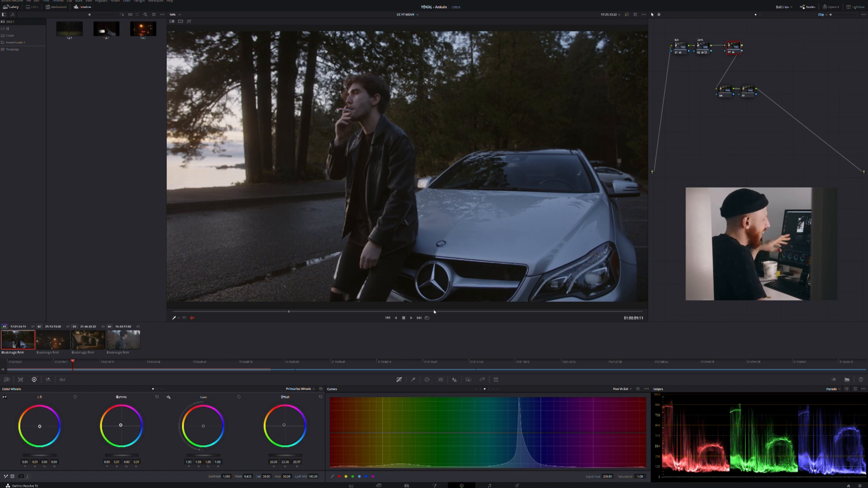
pyautogui.click(835, 408)
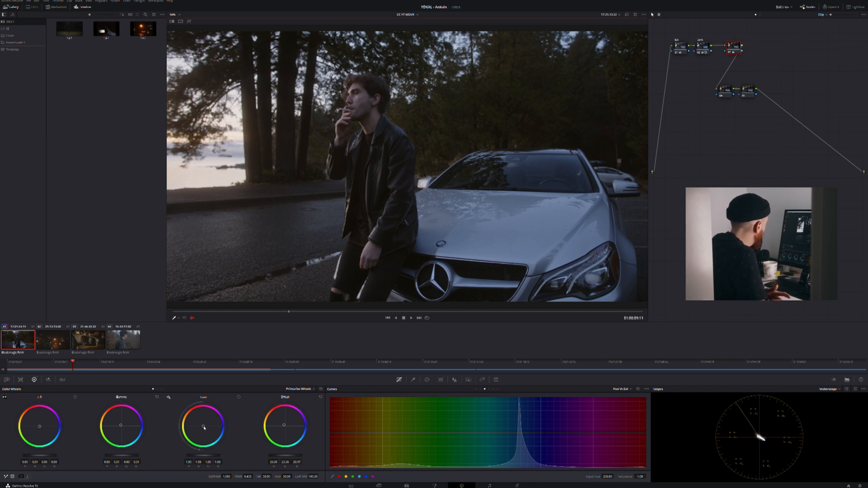
pyautogui.moveTo(203, 427); pyautogui.dragTo(203, 426)
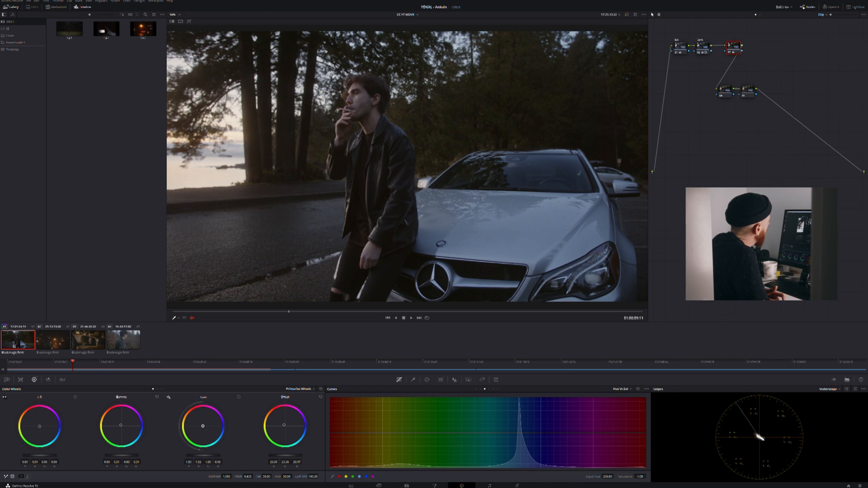
# Step: Compare the image with the third node off and on, and make a slight correction to its Lift color balance
pyautogui.hotkey('ctrl', 'd')
pyautogui.hotkey('ctrl', 'd')
pyautogui.hotkey('ctrl', 'd')
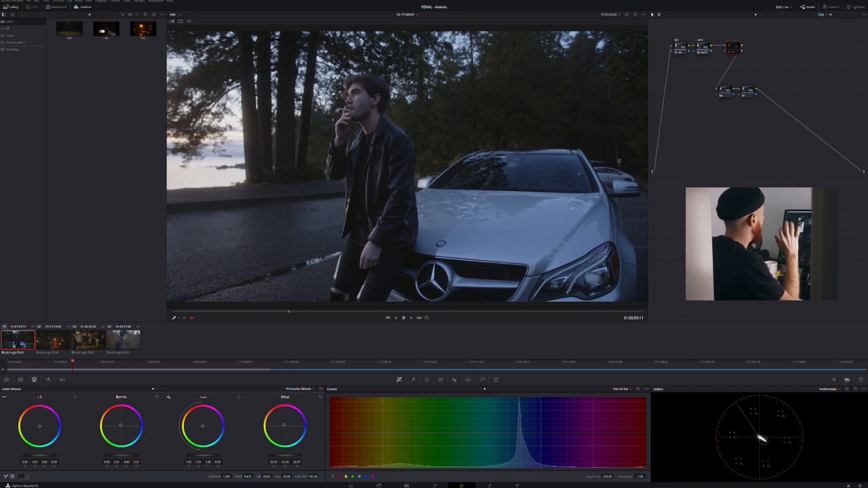
pyautogui.hotkey('ctrl', 'd')
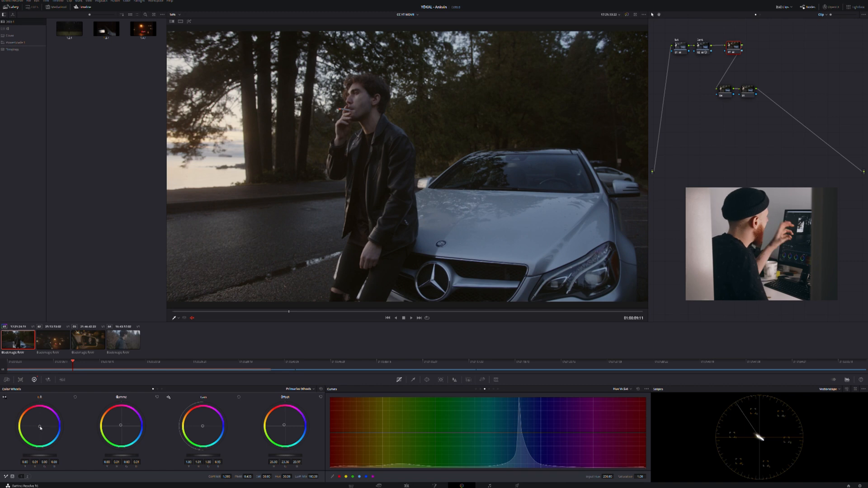
pyautogui.moveTo(40, 427); pyautogui.dragTo(40, 427)
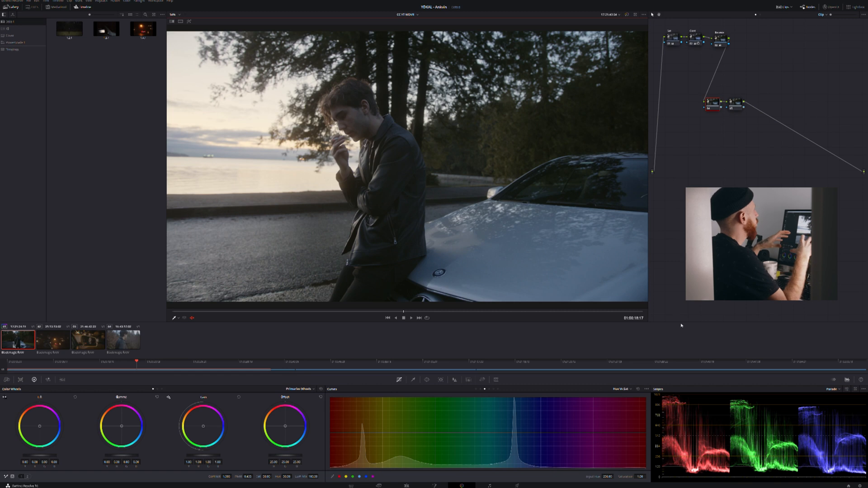
# Step: Lower the fourth node's overall Lift slightly to deepen the shadows, judging it on the darker frame around 01:00:08:15
pyautogui.moveTo(40, 456); pyautogui.dragTo(35, 456)
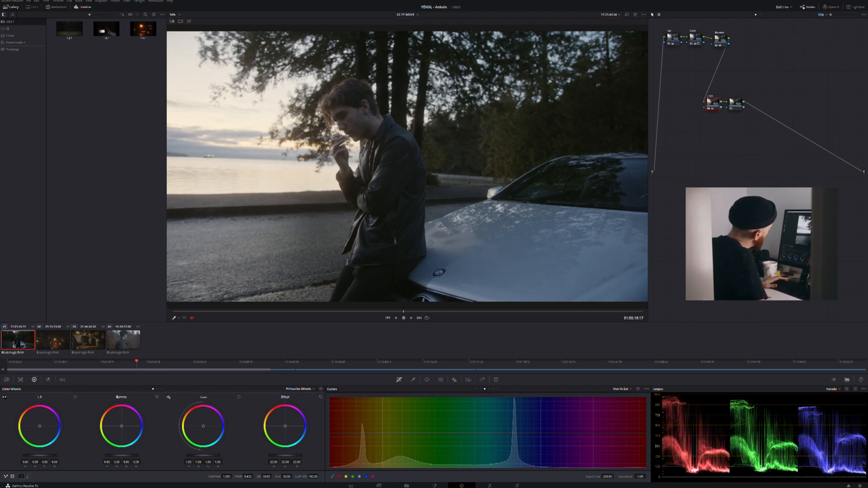
pyautogui.moveTo(113, 361); pyautogui.dragTo(67, 347)
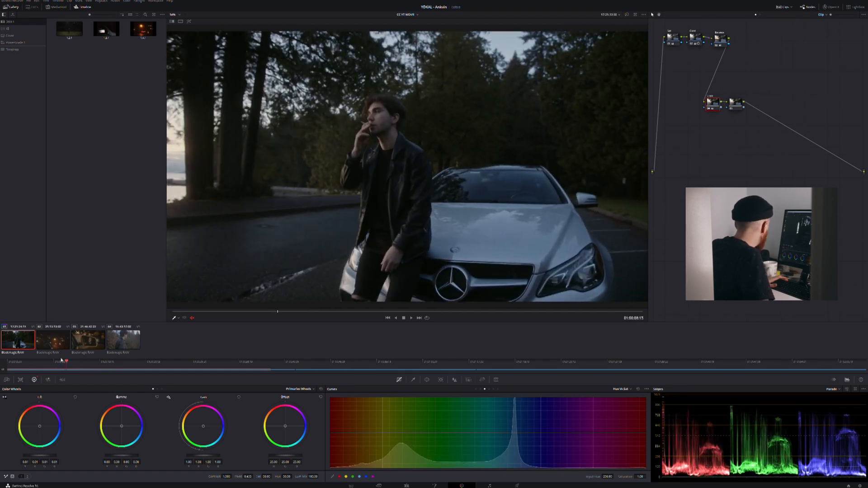
pyautogui.moveTo(39, 455); pyautogui.dragTo(40, 455)
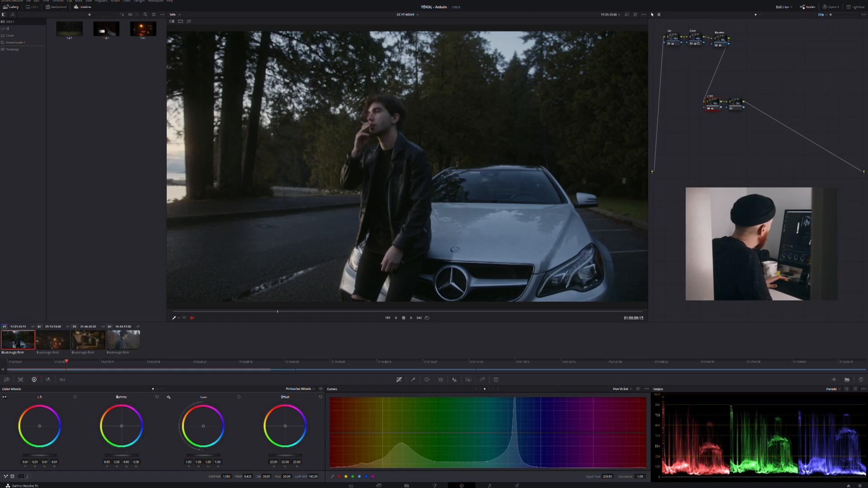
# Step: Raise the fourth node's overall Gamma and Gain slightly to brighten the man and the car
pyautogui.moveTo(137, 456); pyautogui.dragTo(138, 457)
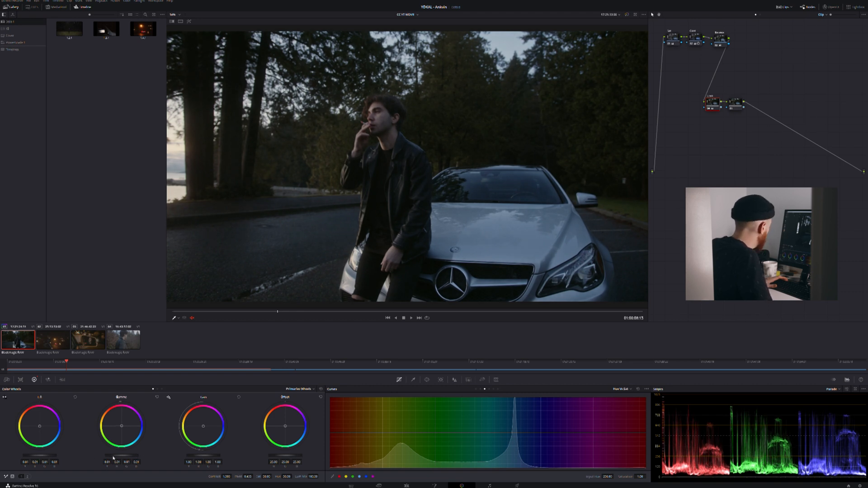
pyautogui.moveTo(206, 455); pyautogui.dragTo(208, 456)
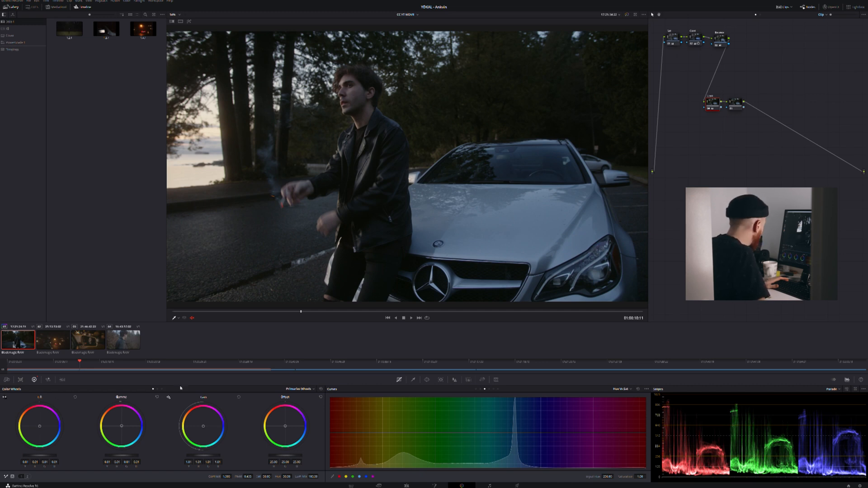
pyautogui.moveTo(125, 457); pyautogui.dragTo(132, 458)
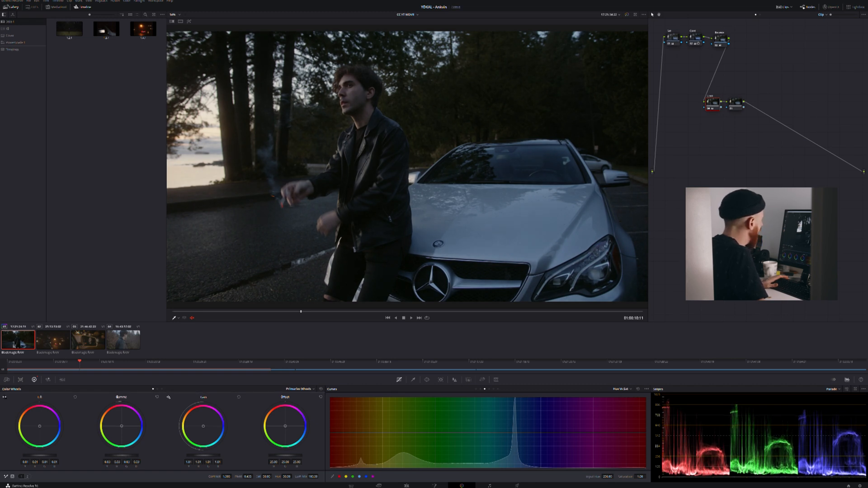
pyautogui.moveTo(205, 456); pyautogui.dragTo(212, 456)
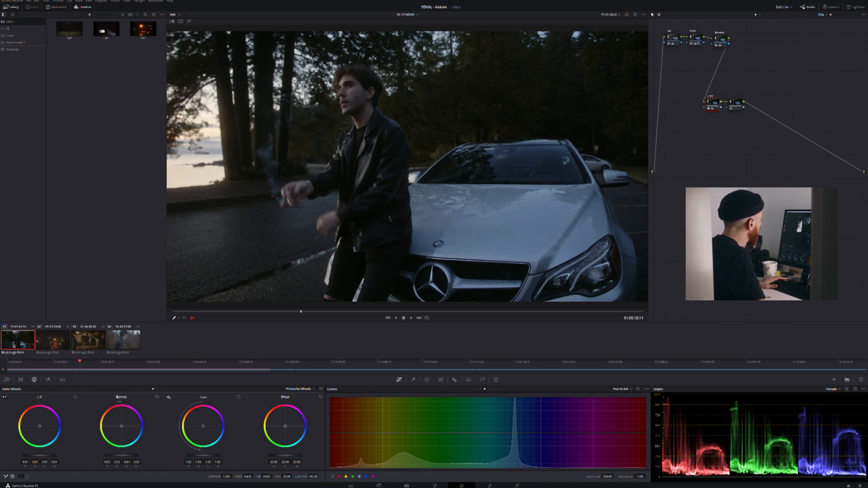
# Step: Increase the fourth node's Low Soft and High Soft clipping to soften the shadows around 01:00:11:16 and highlights at 01:00:20:07
pyautogui.moveTo(139, 363); pyautogui.dragTo(107, 340)
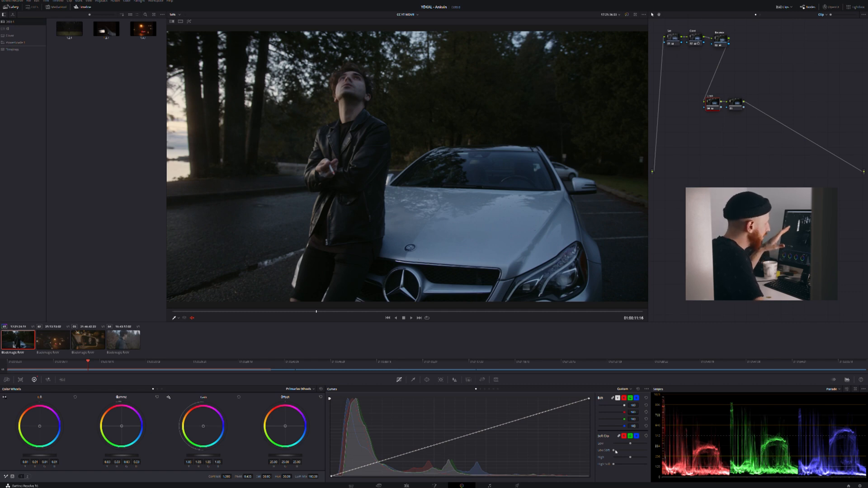
pyautogui.moveTo(615, 451); pyautogui.dragTo(628, 445)
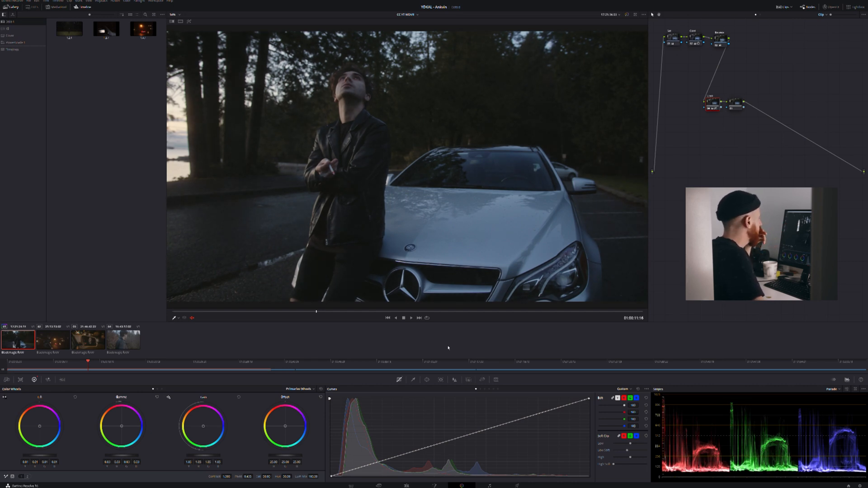
pyautogui.moveTo(105, 366); pyautogui.dragTo(147, 363)
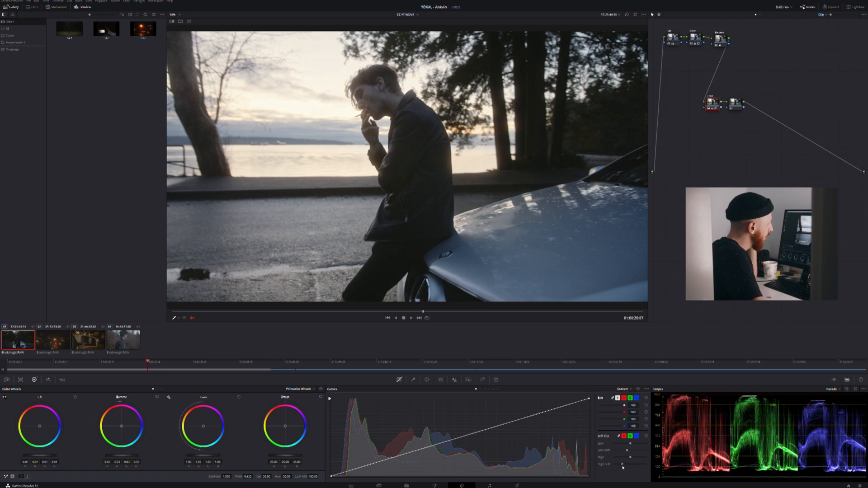
pyautogui.moveTo(619, 466); pyautogui.dragTo(628, 462)
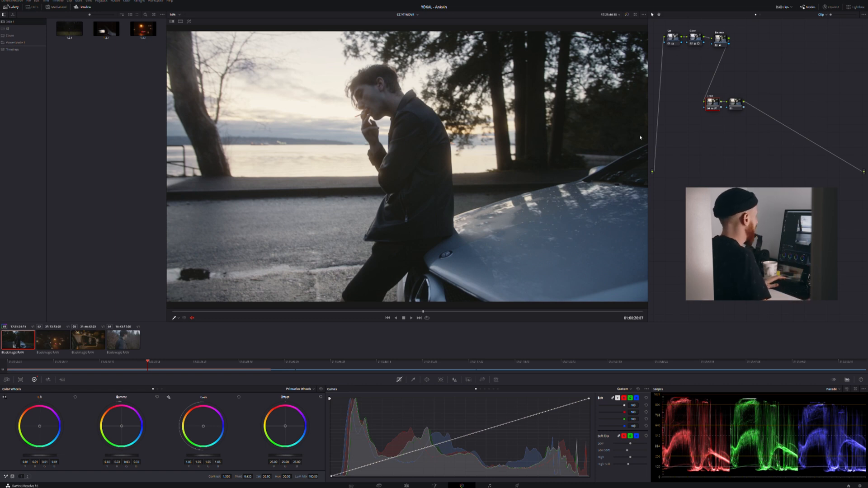
# Step: Move the fourth node away from the last one, then tint its shadows cooler with Lift and its highlights warmer with Gain
pyautogui.moveTo(712, 103); pyautogui.dragTo(705, 98)
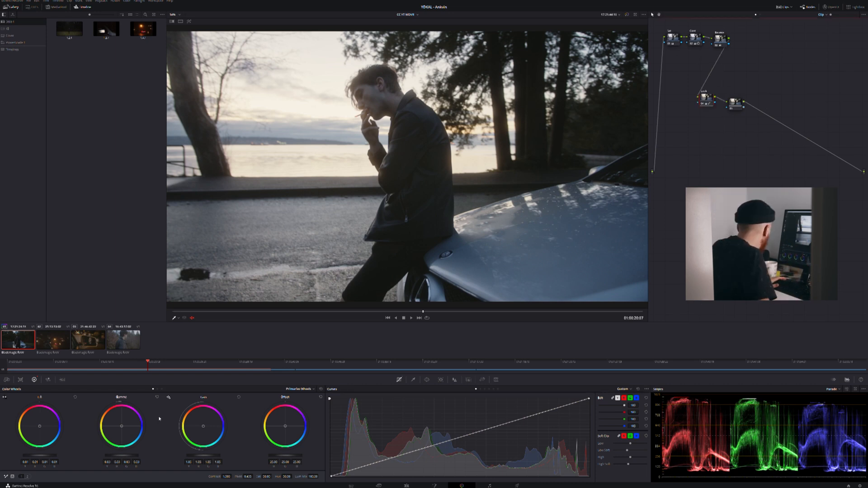
pyautogui.moveTo(40, 429); pyautogui.dragTo(40, 425)
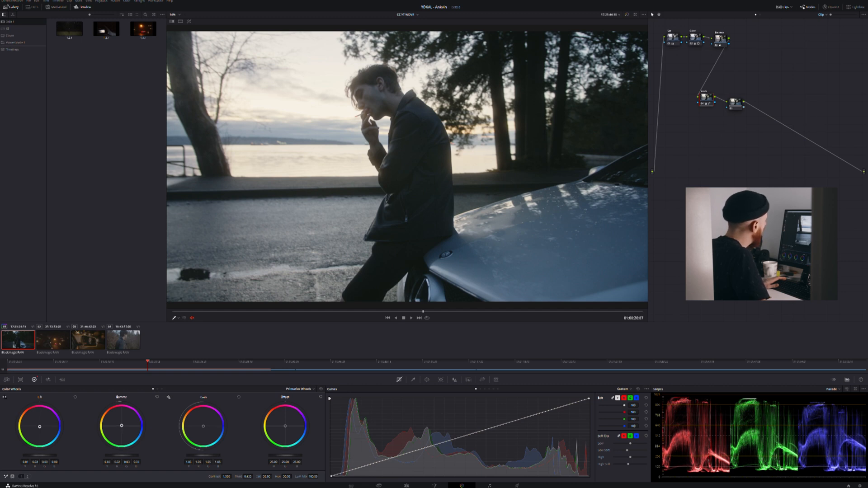
pyautogui.moveTo(202, 427); pyautogui.dragTo(202, 425)
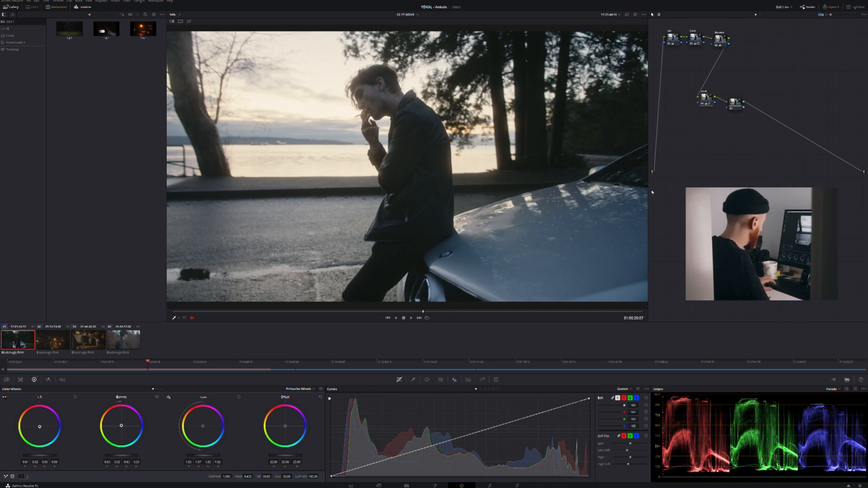
# Step: Compare the lakeside frame repeatedly with the fourth node's look switched off and on
pyautogui.hotkey('ctrl', 'd')
pyautogui.hotkey('ctrl', 'd')
pyautogui.hotkey('ctrl', 'd')
pyautogui.hotkey('ctrl', 'd')
pyautogui.hotkey('ctrl', 'd')
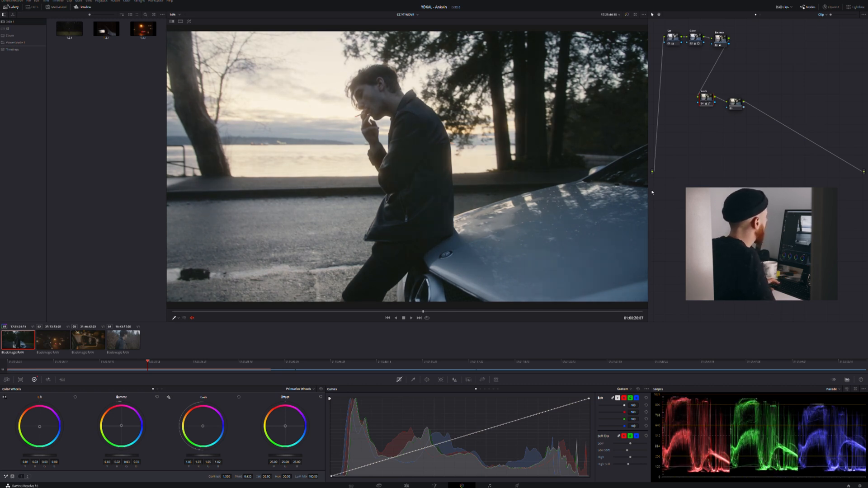
pyautogui.hotkey('ctrl', 'd')
pyautogui.hotkey('ctrl', 'd')
pyautogui.hotkey('ctrl', 'd')
pyautogui.hotkey('ctrl', 'd')
pyautogui.hotkey('ctrl', 'd')
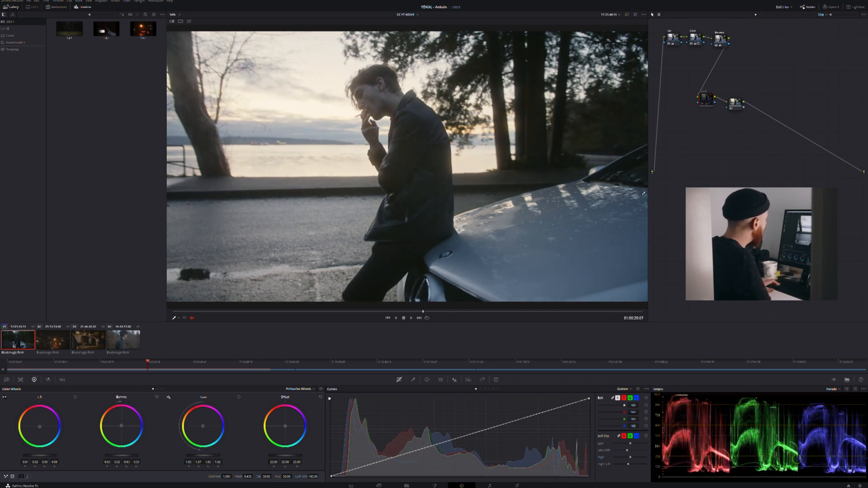
pyautogui.hotkey('ctrl', 'd')
pyautogui.hotkey('ctrl', 'd')
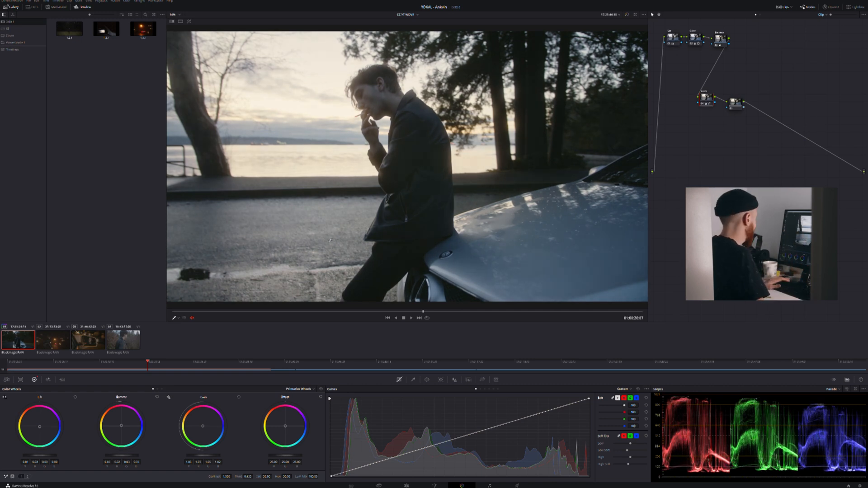
# Step: Deepen the fourth node's shadows with the Log Shadow wheel, slightly reduce its Low Soft clipping, and play the clip to check
pyautogui.moveTo(706, 98); pyautogui.dragTo(699, 92)
pyautogui.click(300, 389)
pyautogui.click(294, 408)
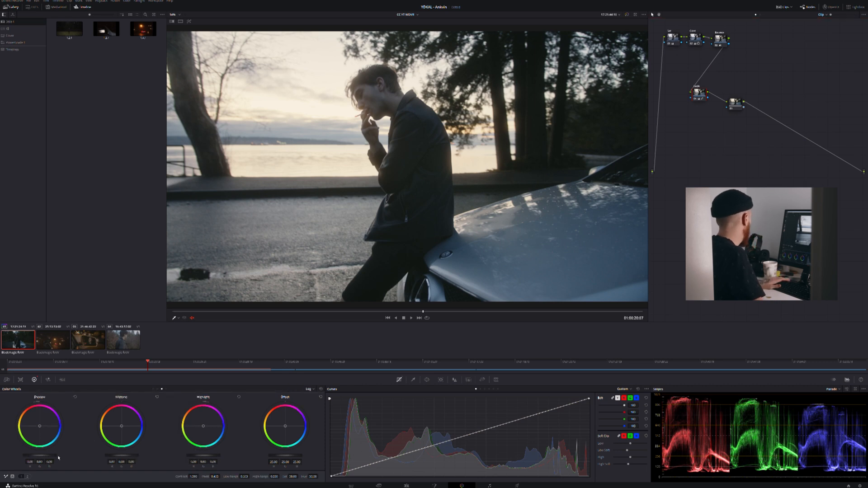
pyautogui.moveTo(45, 458); pyautogui.dragTo(36, 455)
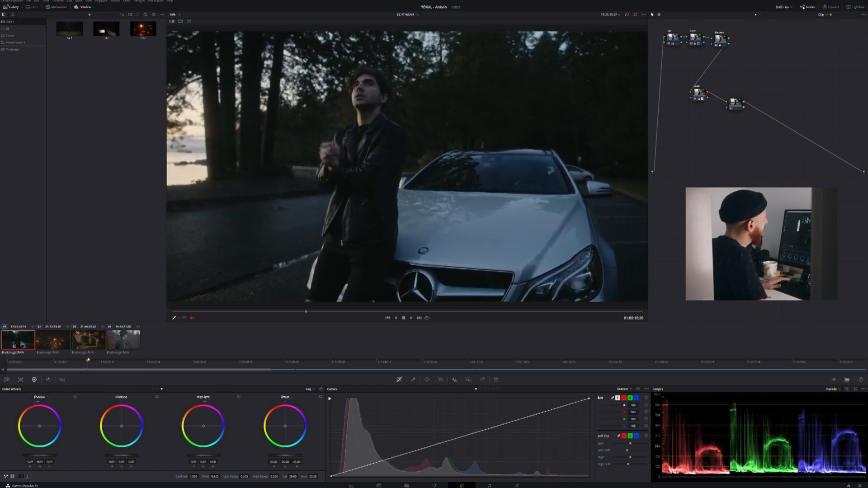
pyautogui.moveTo(36, 457); pyautogui.dragTo(40, 457)
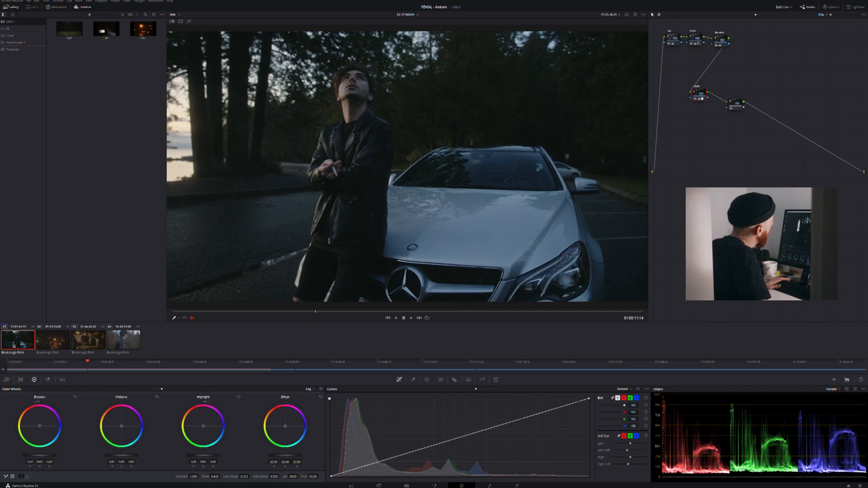
pyautogui.moveTo(628, 450)
pyautogui.mouseDown()
pyautogui.moveTo(617, 450)
pyautogui.moveTo(624, 447)
pyautogui.mouseUp()
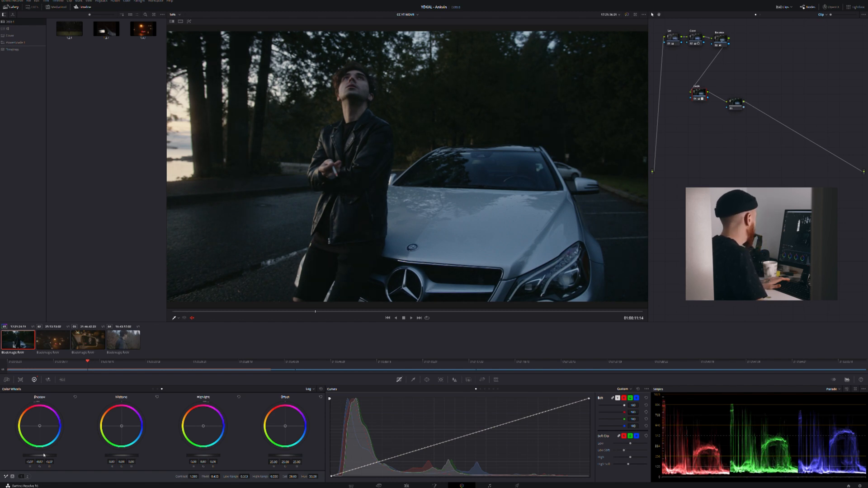
pyautogui.moveTo(44, 455); pyautogui.dragTo(47, 455)
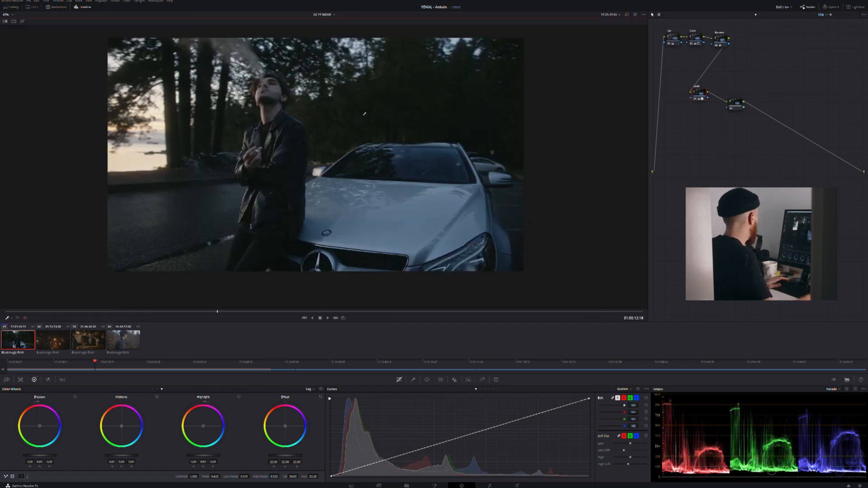
pyautogui.press('space')
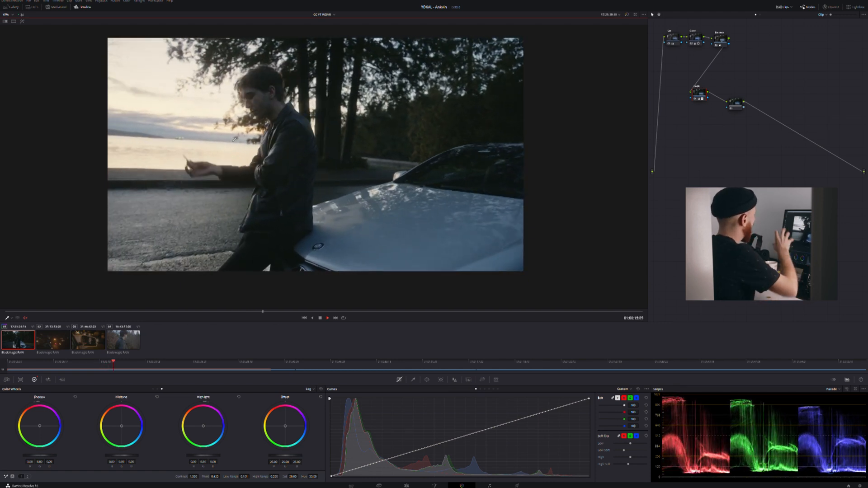
pyautogui.press('space')
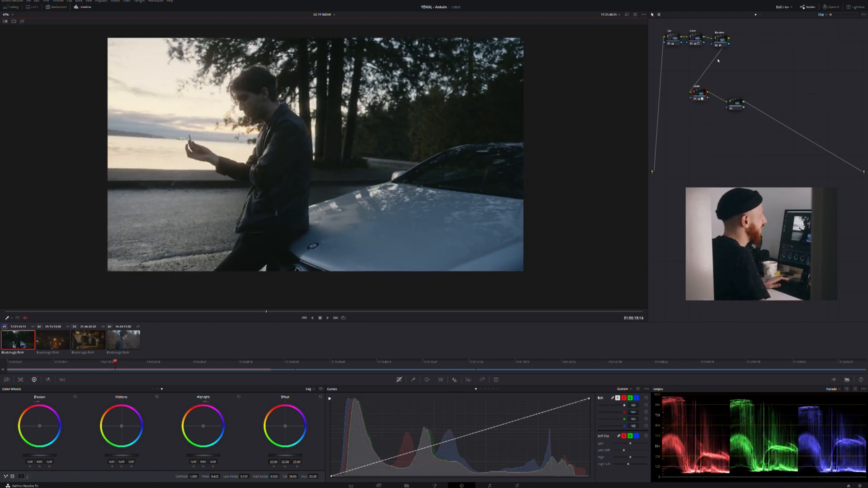
# Step: Reposition the fourth node and add a new serial node directly after it
pyautogui.click(720, 40)
pyautogui.moveTo(697, 95); pyautogui.dragTo(700, 107)
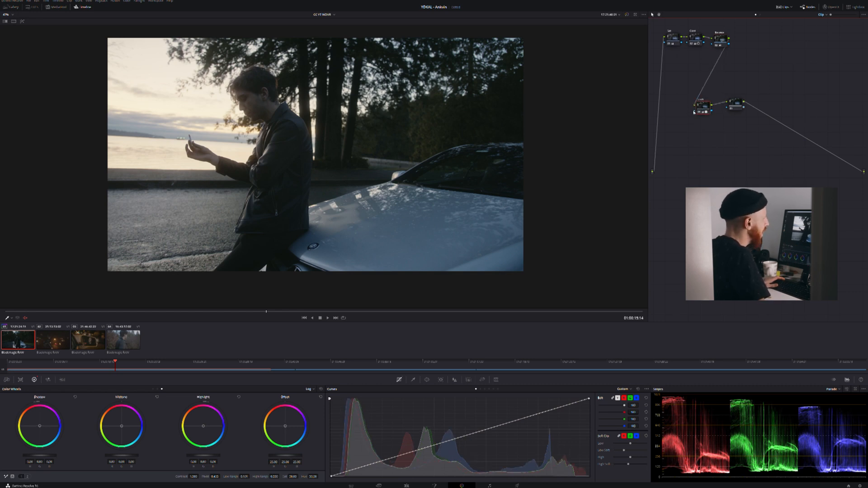
pyautogui.hotkey('alt', 's')
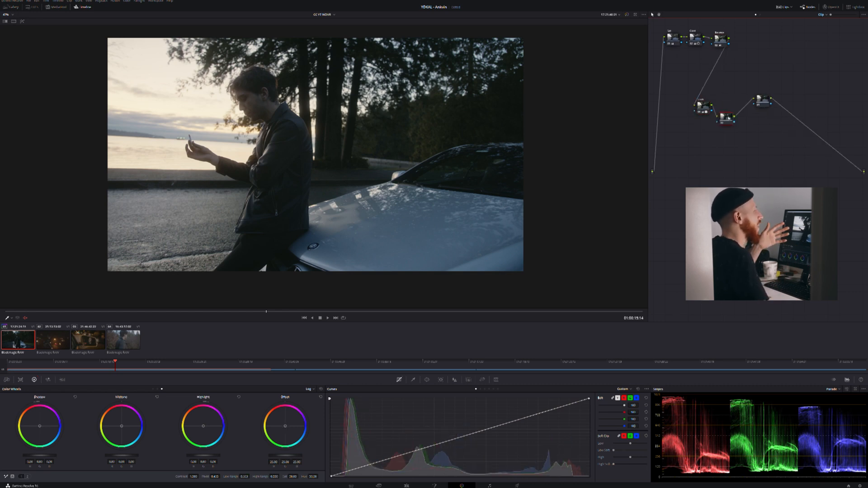
# Step: Search the effects library for glow and apply the Glow effect to the new node
pyautogui.click(830, 8)
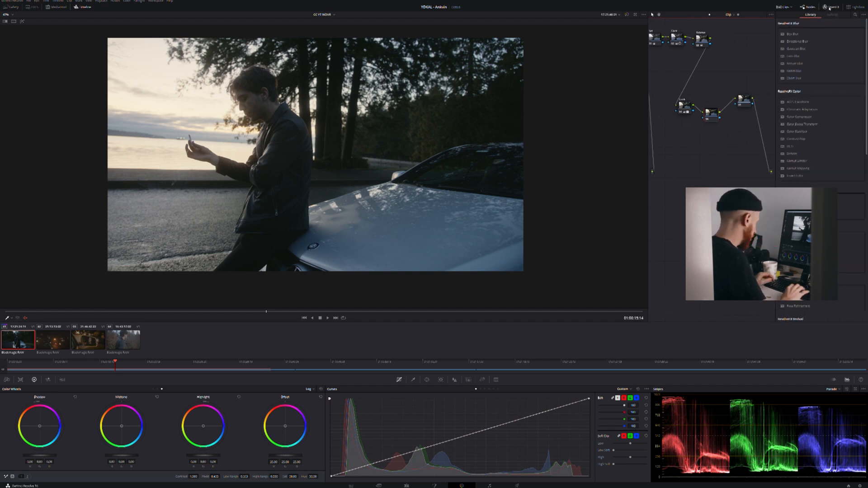
pyautogui.click(856, 15)
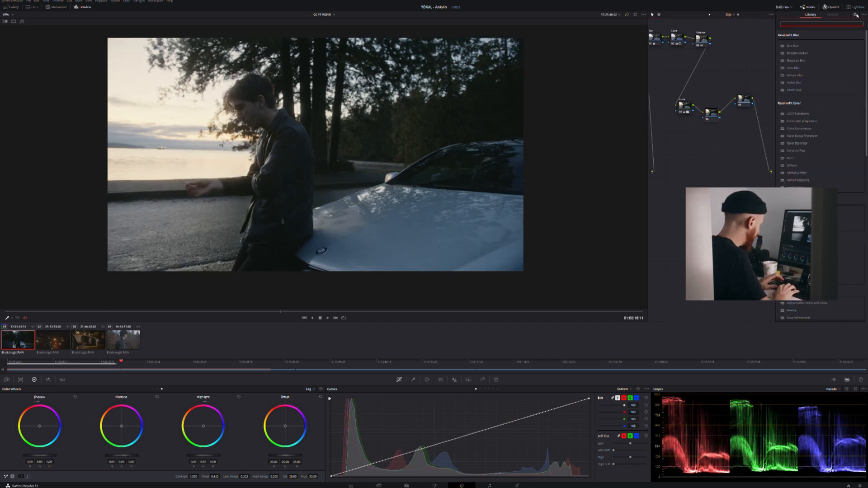
pyautogui.write('glow')
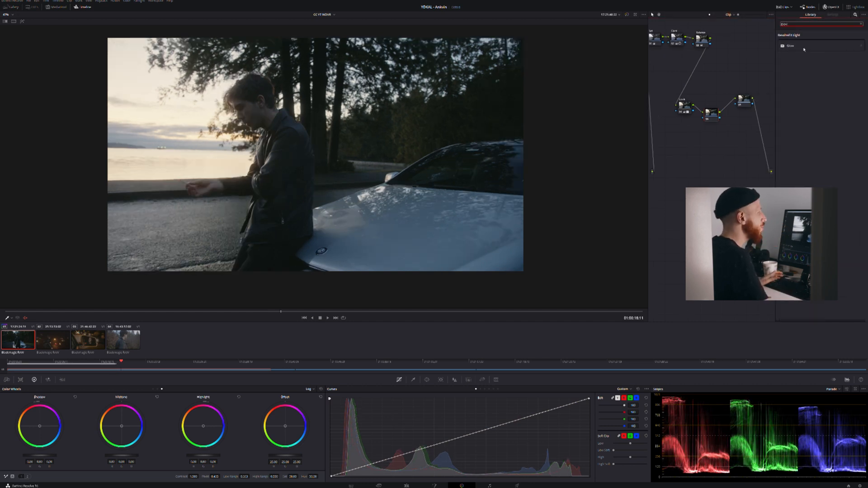
pyautogui.moveTo(791, 46); pyautogui.dragTo(707, 116)
pyautogui.moveTo(707, 117); pyautogui.dragTo(708, 117)
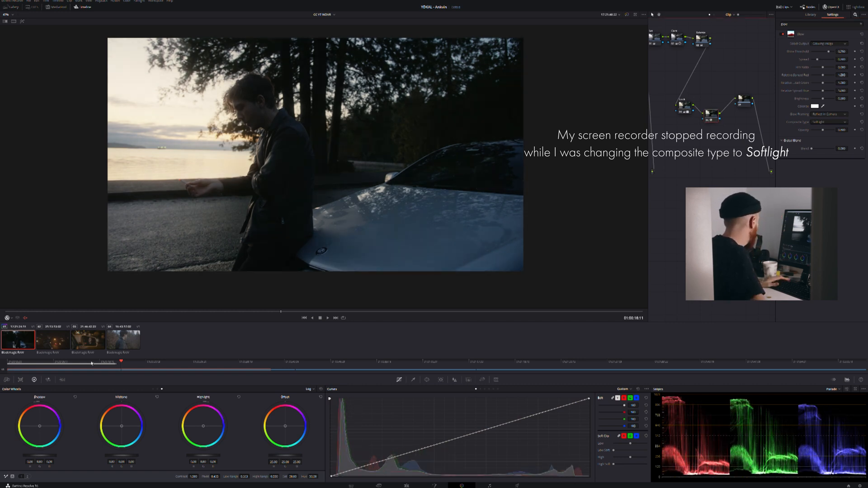
# Step: At frame 01:00:10:16, lower the Glow's Shine Threshold and Spread so more of the image glows with a tighter falloff
pyautogui.click(78, 358)
pyautogui.click(81, 360)
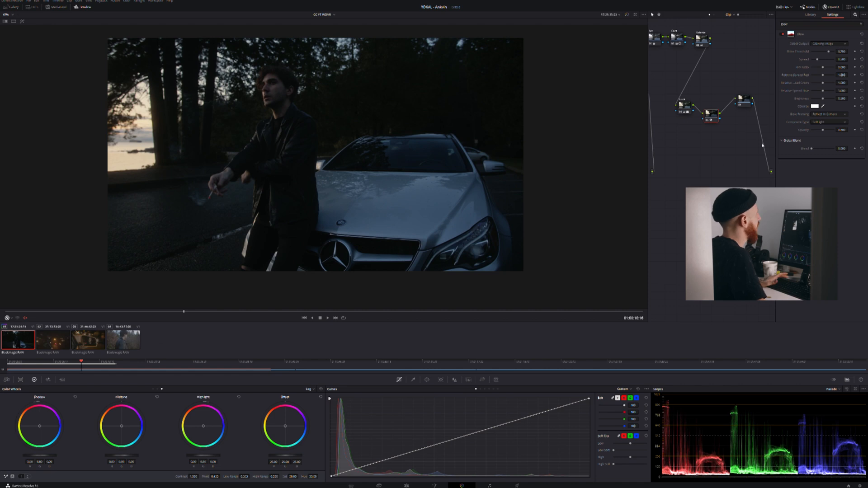
pyautogui.moveTo(844, 51); pyautogui.dragTo(849, 59)
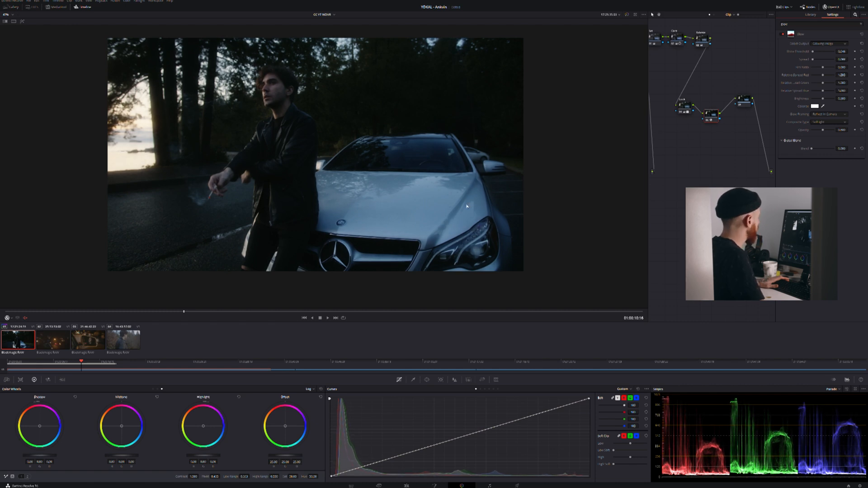
# Step: Compare the lakeside frame at 01:00:14:11 with the Glow node switched off and on
pyautogui.moveTo(88, 361); pyautogui.dragTo(108, 363)
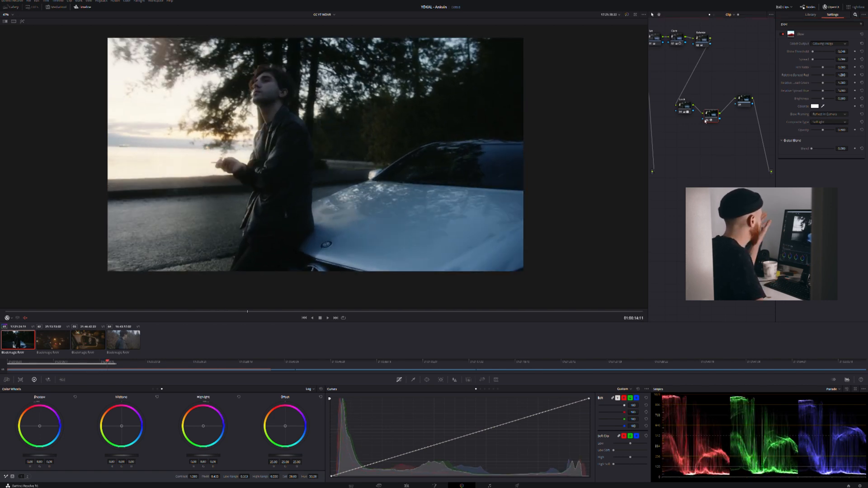
pyautogui.hotkey('ctrl', 'd')
pyautogui.hotkey('ctrl', 'd')
pyautogui.hotkey('ctrl', 'd')
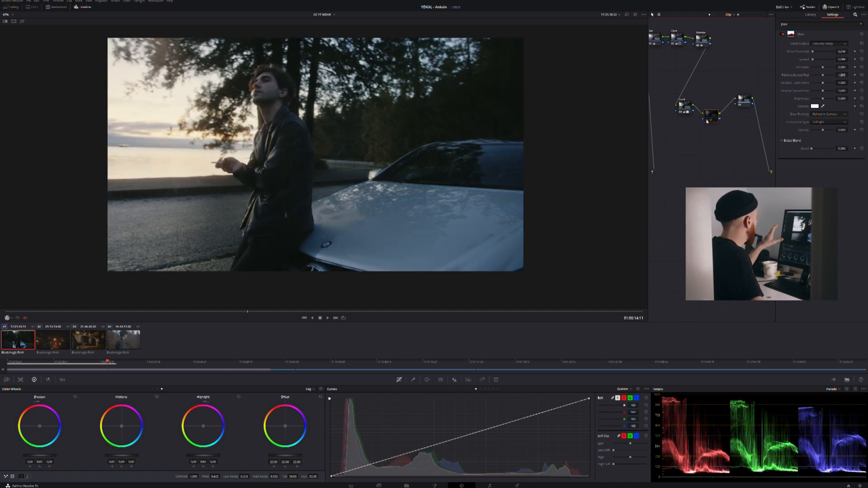
pyautogui.hotkey('ctrl', 'd')
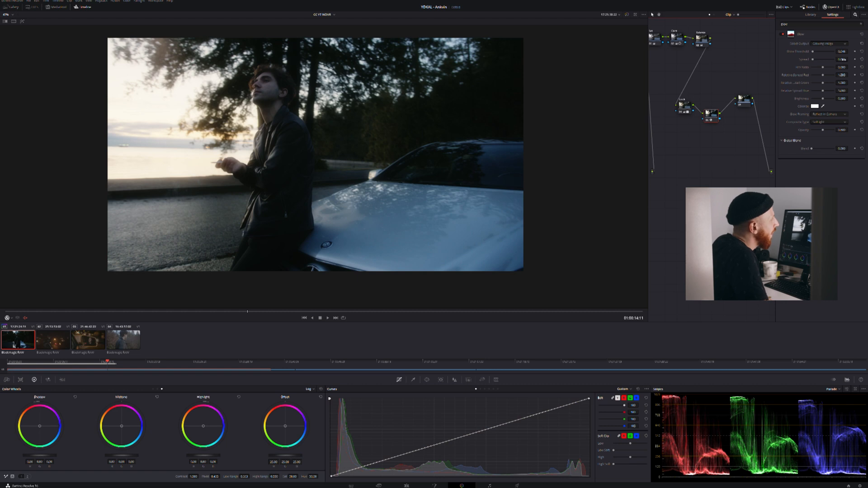
# Step: Reduce the Glow's Spread further, raise its Shine Threshold slightly, and check the frame with the node off and on
pyautogui.moveTo(849, 59); pyautogui.dragTo(849, 59)
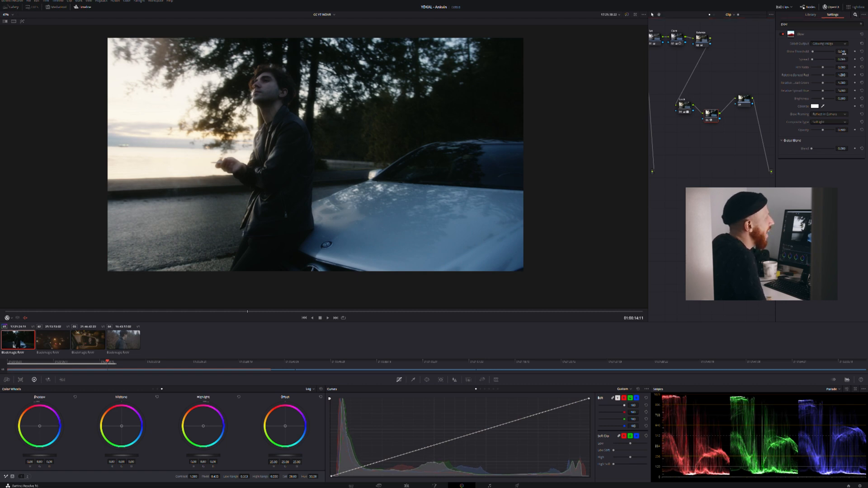
pyautogui.moveTo(844, 52); pyautogui.dragTo(850, 59)
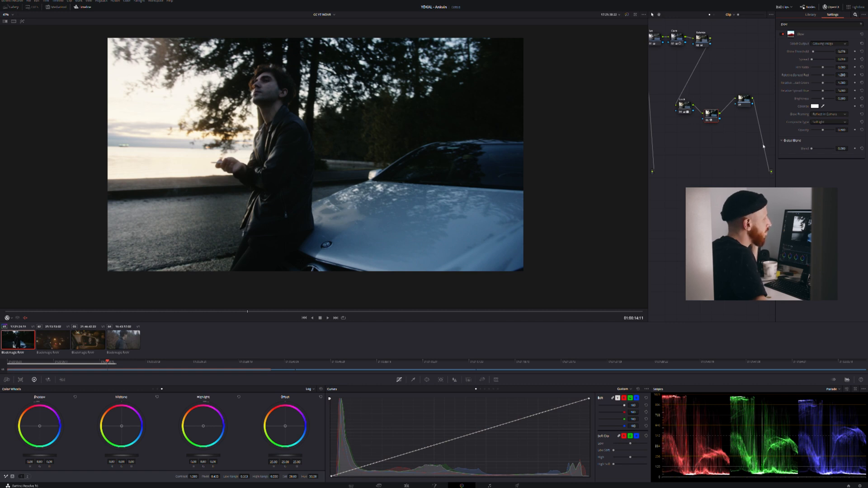
pyautogui.hotkey('ctrl', 'd')
pyautogui.hotkey('ctrl', 'd')
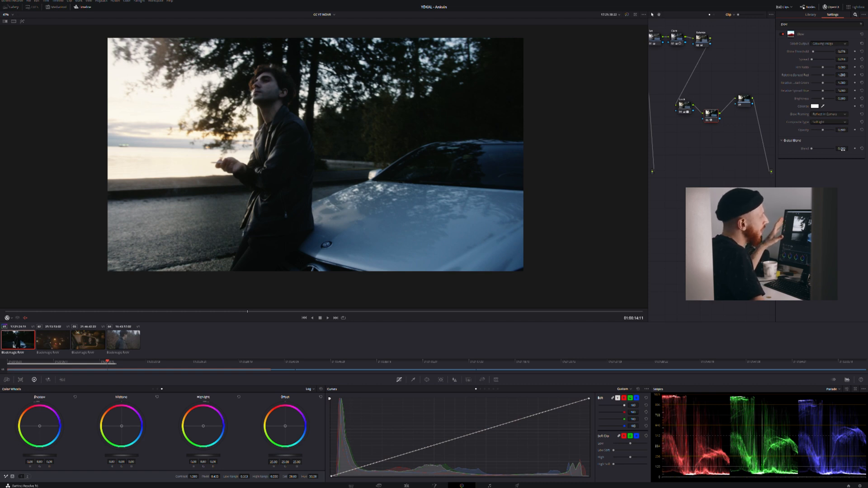
# Step: Raise the Glow's Global Blend to weaken the effect, and compare the man's face close up with the node off and on
pyautogui.moveTo(841, 149); pyautogui.dragTo(850, 148)
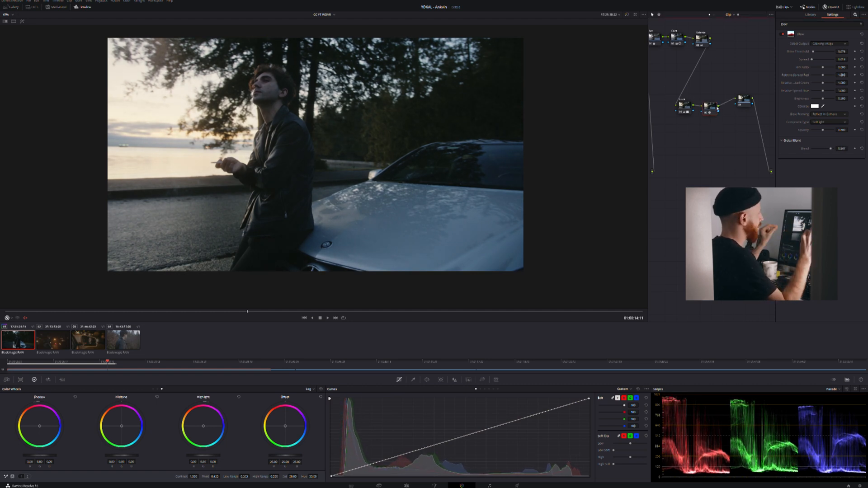
pyautogui.scroll(4, 267, 57)
pyautogui.moveTo(308, 154); pyautogui.dragTo(336, 159)
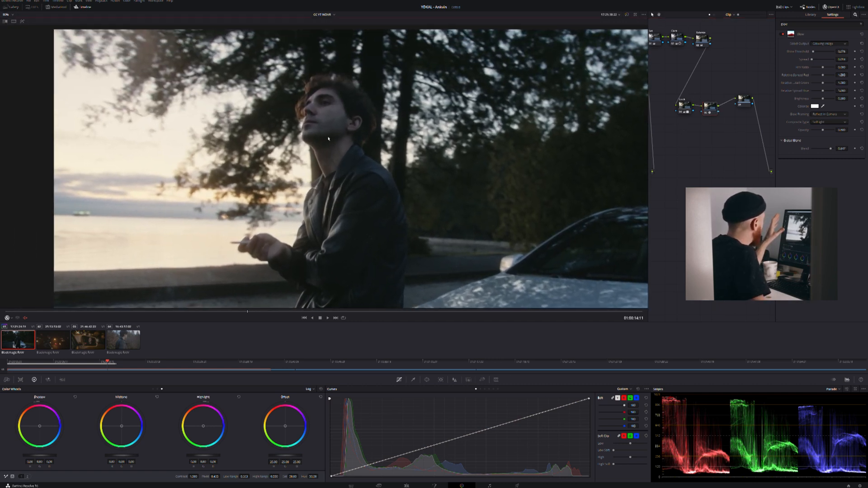
pyautogui.click(705, 113)
pyautogui.click(706, 113)
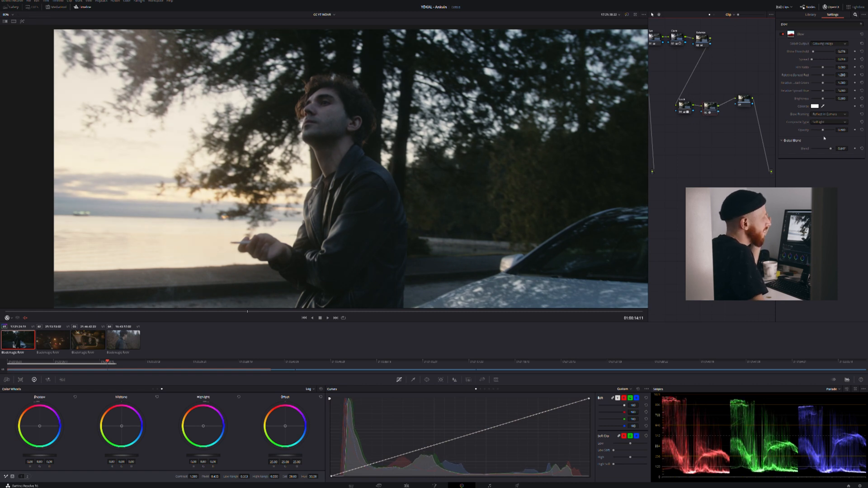
# Step: Lower the Glow's Global Blend somewhat to strengthen the effect, and compare the close-up with the node off and on
pyautogui.moveTo(831, 149); pyautogui.dragTo(826, 145)
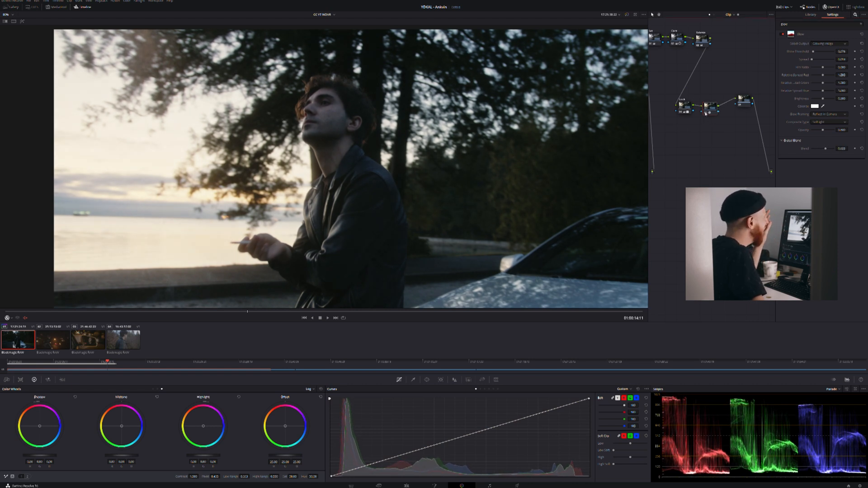
pyautogui.click(706, 113)
pyautogui.click(706, 113)
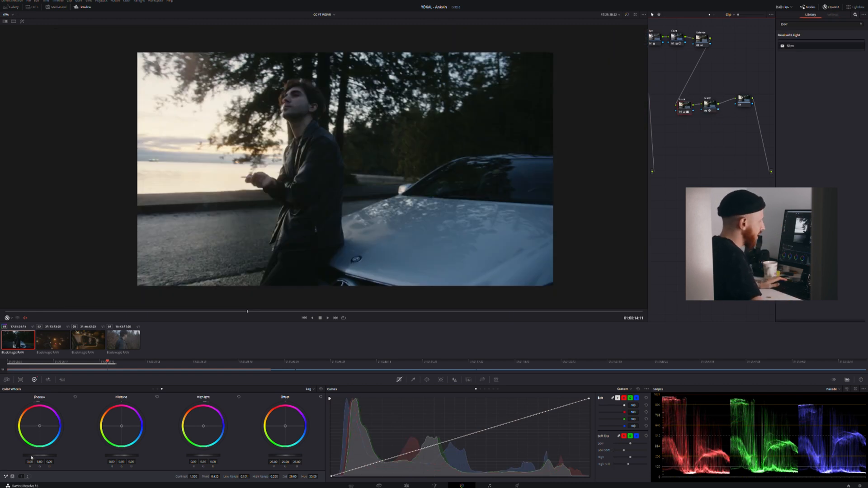
# Step: Raise the fourth node's Log Shadow level slightly, play the result, and return to about 01:00:08:15
pyautogui.moveTo(40, 455); pyautogui.dragTo(47, 456)
pyautogui.press('space')
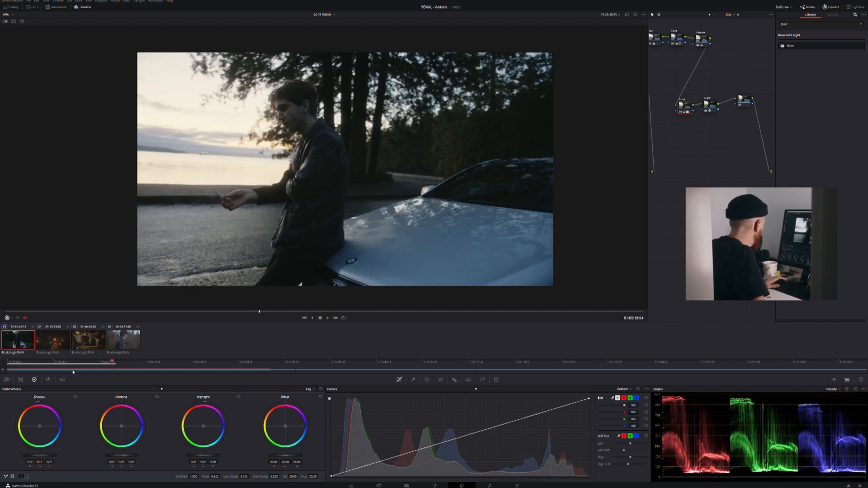
pyautogui.click(51, 364)
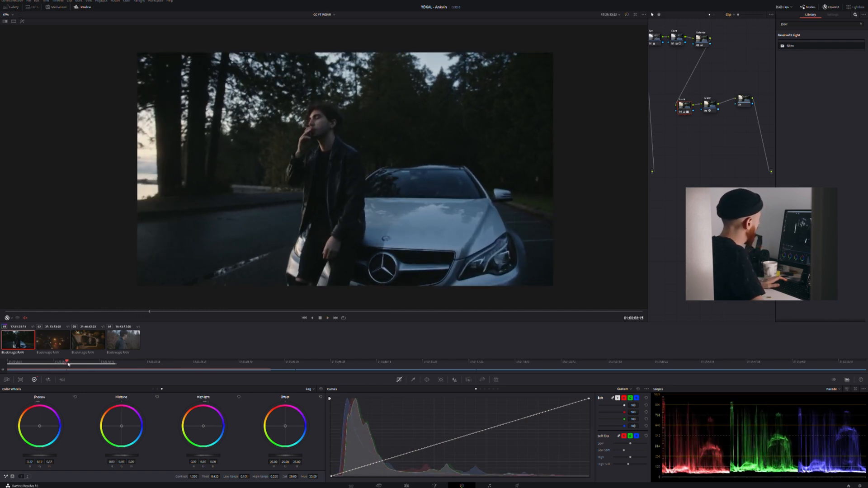
# Step: Compare the frame of the man leaning on the car with the whole grade bypassed and restored, then play the shot briefly
pyautogui.hotkey('shift', 'd')
pyautogui.hotkey('shift', 'd')
pyautogui.hotkey('shift', 'd')
pyautogui.hotkey('shift', 'd')
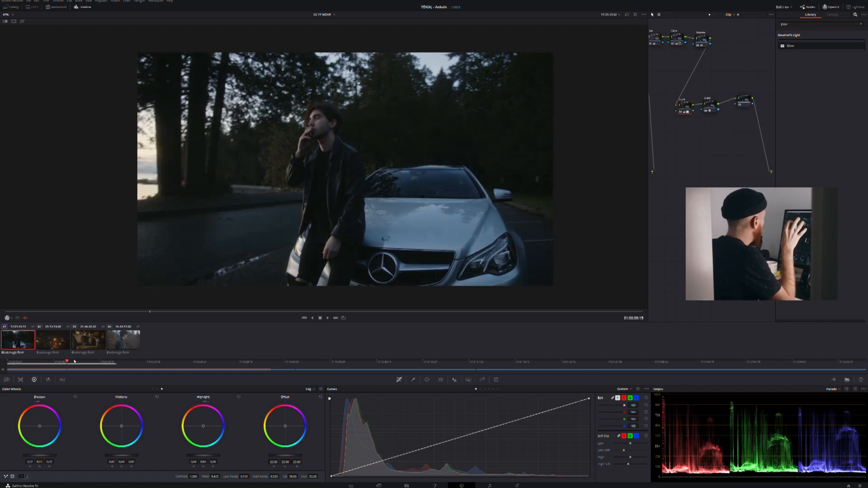
pyautogui.press('space')
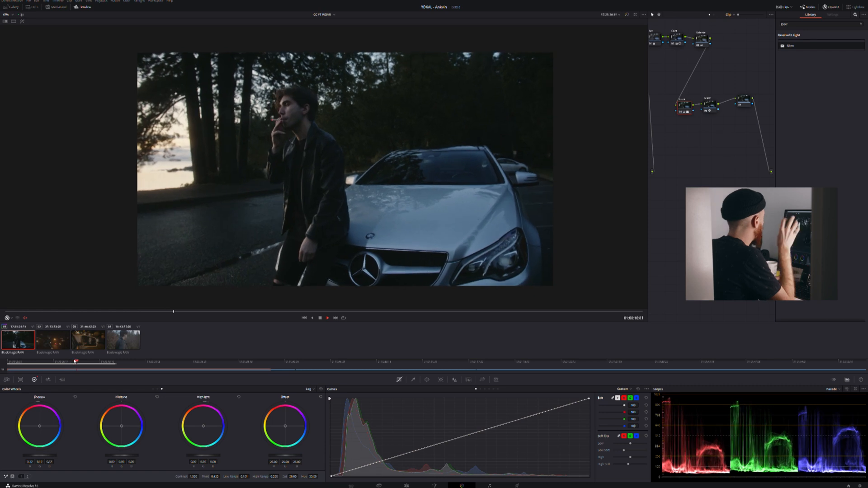
pyautogui.press('space')
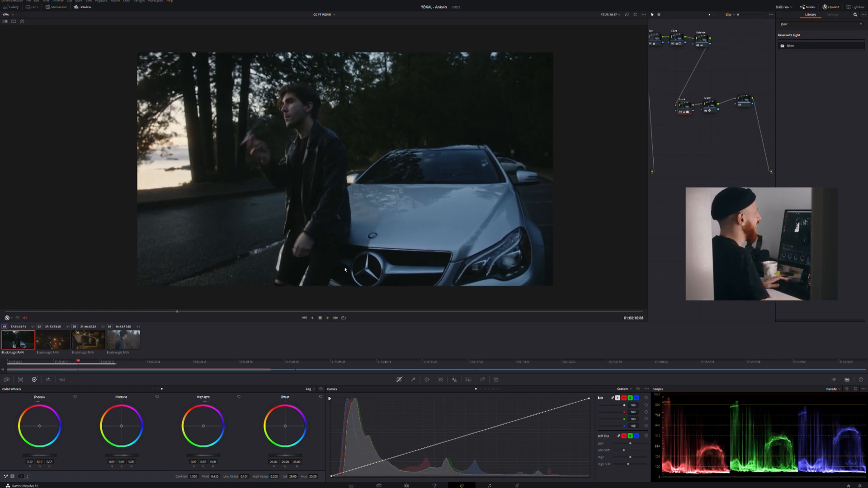
# Step: Refine the fourth node's Log tonal ranges and Highlight level, raise Saturation to 52.40, and return to the Primaries wheels
pyautogui.moveTo(242, 477); pyautogui.dragTo(248, 477)
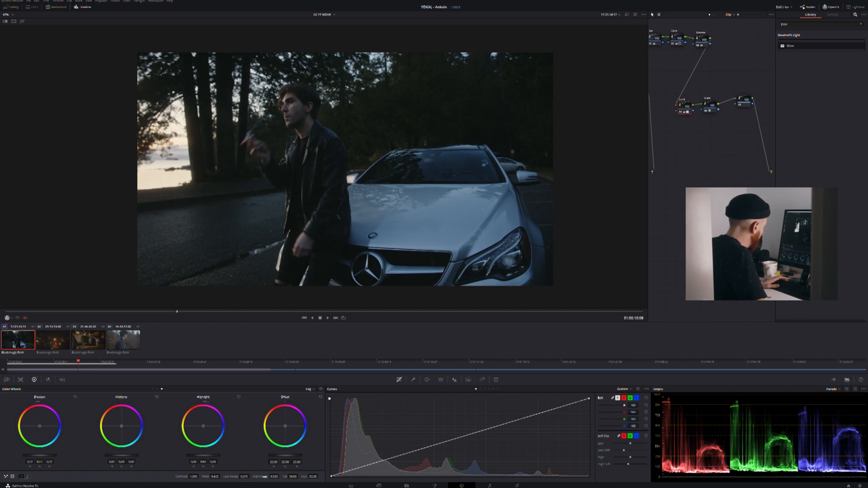
pyautogui.moveTo(211, 457)
pyautogui.mouseDown()
pyautogui.moveTo(218, 457)
pyautogui.moveTo(210, 457)
pyautogui.mouseUp()
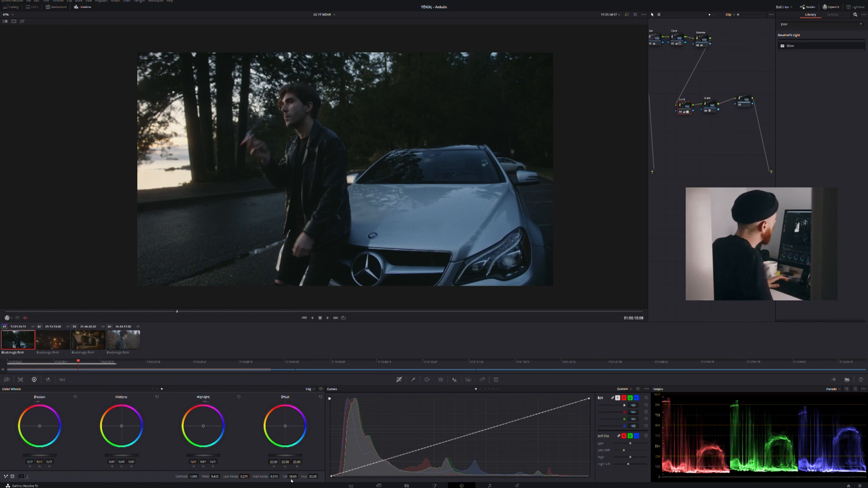
pyautogui.moveTo(292, 477)
pyautogui.mouseDown()
pyautogui.moveTo(306, 476)
pyautogui.moveTo(298, 477)
pyautogui.mouseUp()
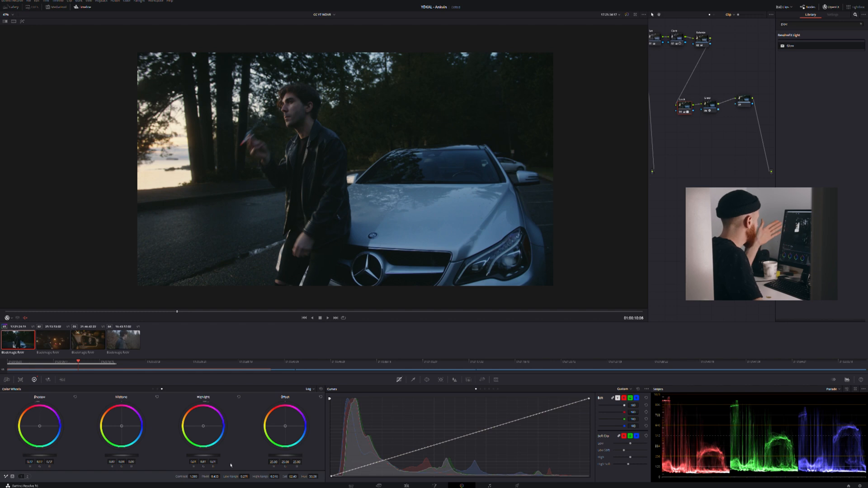
pyautogui.click(312, 396)
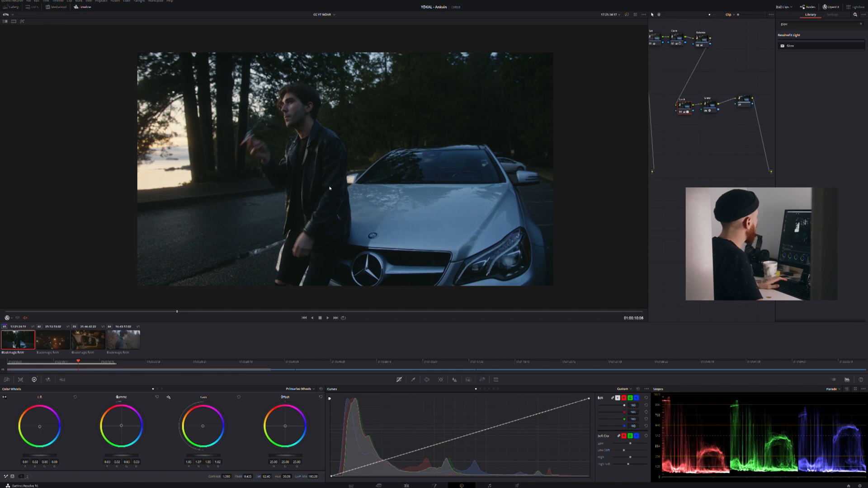
# Step: Play the car shot in two passes from about 01:00:10:06, then scrub further along the clip to review the grade
pyautogui.press('space')
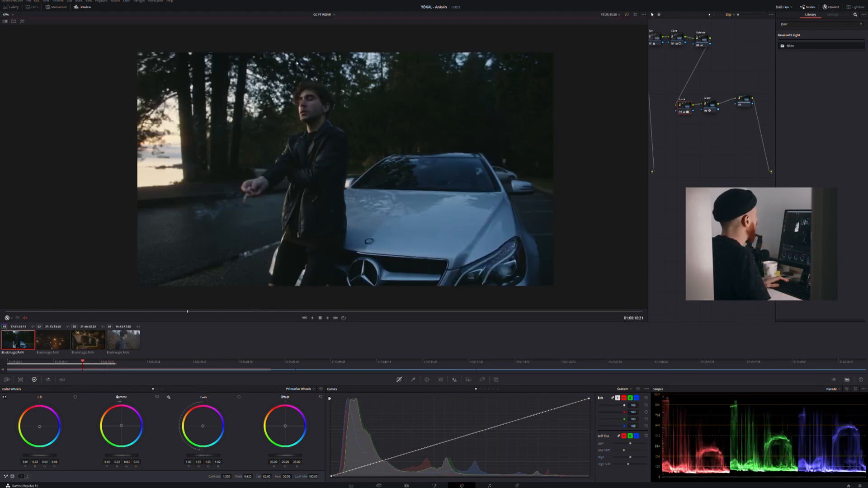
pyautogui.press('space')
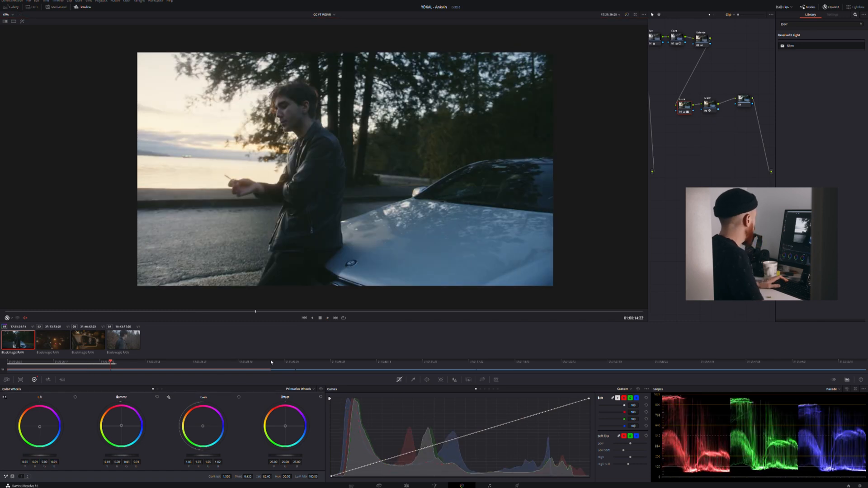
pyautogui.moveTo(110, 362); pyautogui.dragTo(141, 361)
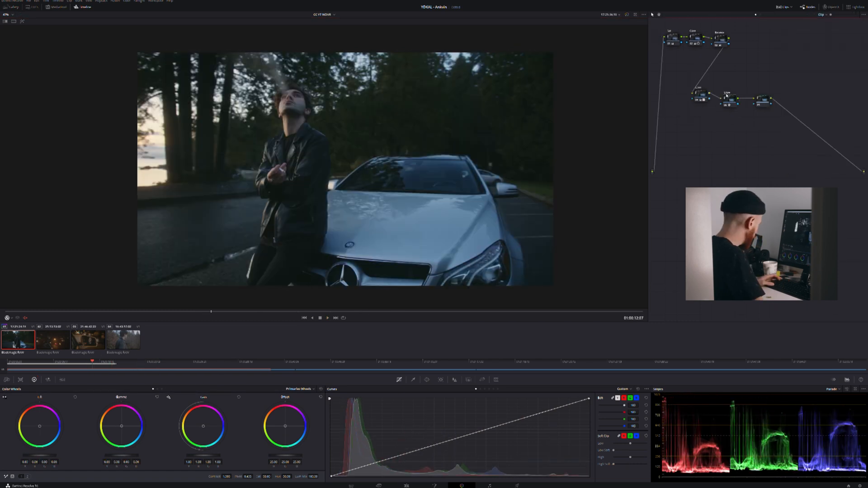
# Step: Add a serial node after the Glow node, line it up before the last node, and find the Film Grain effect for it
pyautogui.hotkey('alt', 's')
pyautogui.moveTo(763, 99); pyautogui.dragTo(783, 97)
pyautogui.moveTo(753, 120); pyautogui.dragTo(753, 106)
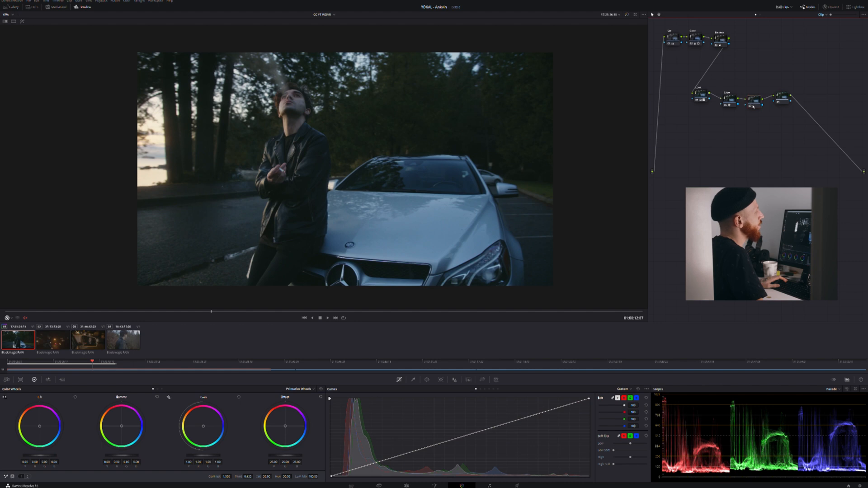
pyautogui.click(831, 7)
pyautogui.moveTo(796, 24); pyautogui.dragTo(772, 33)
pyautogui.write('grain')
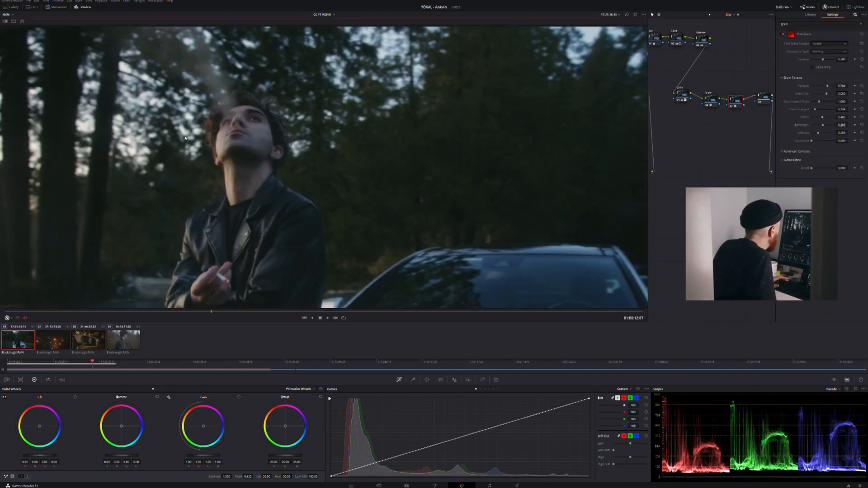
# Step: Customize the Film Grain's Texture, Grain Strength and Softness while judging the result on a close-up of the man
pyautogui.moveTo(185, 140); pyautogui.dragTo(213, 153)
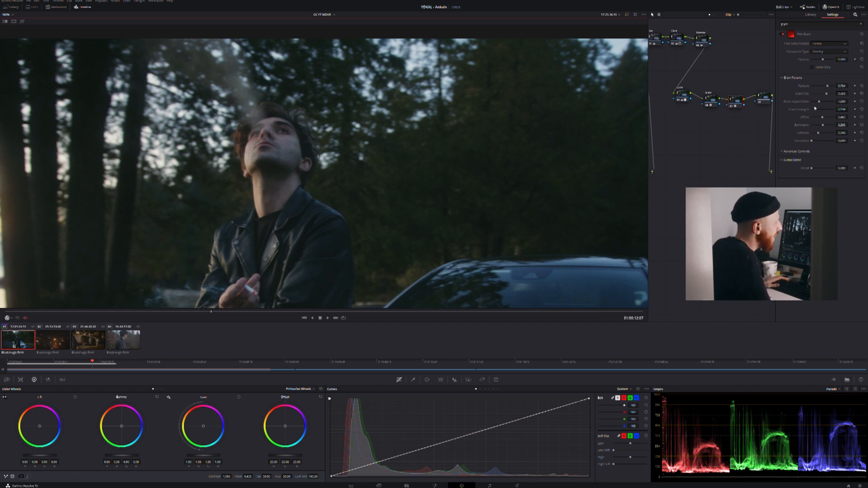
pyautogui.moveTo(815, 110); pyautogui.dragTo(849, 86)
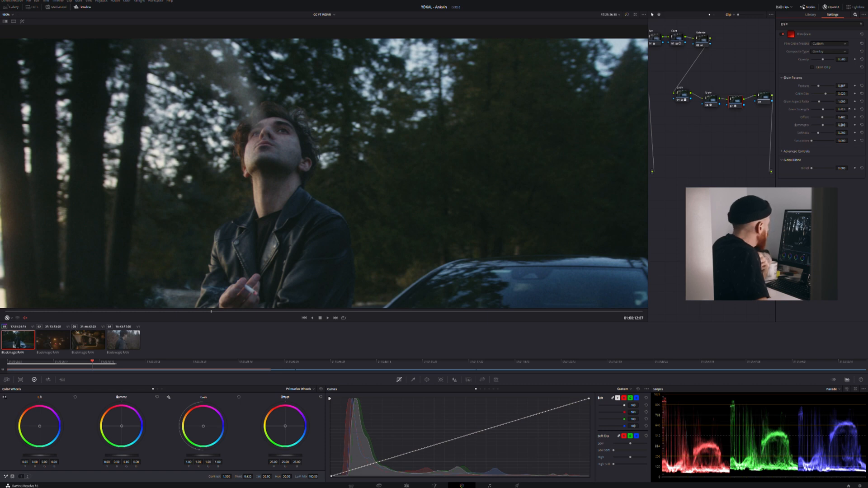
pyautogui.moveTo(821, 109); pyautogui.dragTo(829, 109)
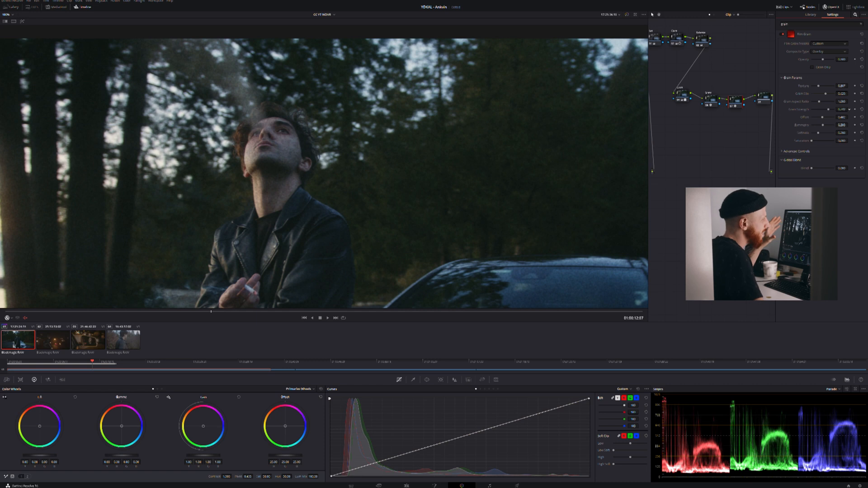
pyautogui.moveTo(836, 132); pyautogui.dragTo(850, 132)
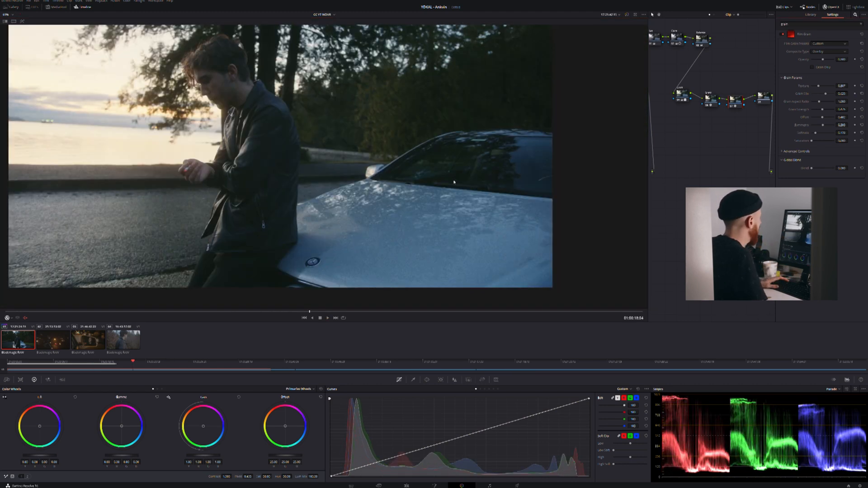
# Step: Check the grain on the car hood up close and in playback, then fine-tune Film Grain's Grain Size and Grain Strength
pyautogui.scroll(6, 454, 182)
pyautogui.moveTo(425, 254); pyautogui.dragTo(374, 188)
pyautogui.scroll(4, 318, 147)
pyautogui.scroll(2, 318, 147)
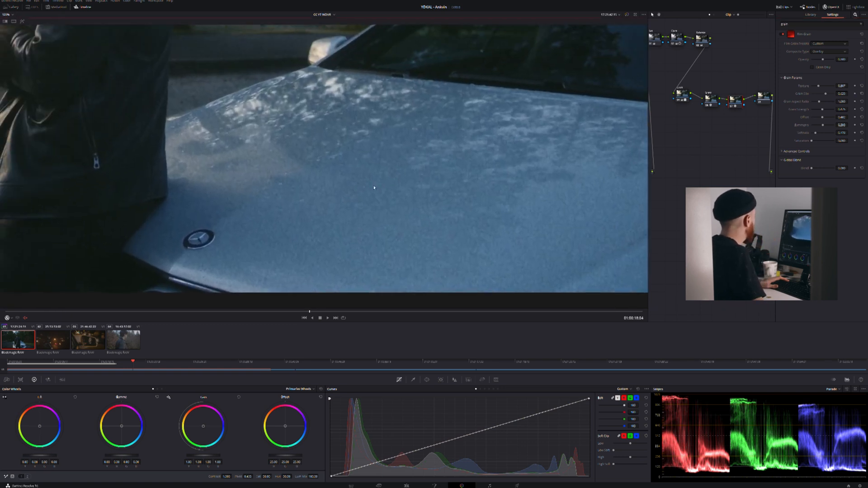
pyautogui.press('space')
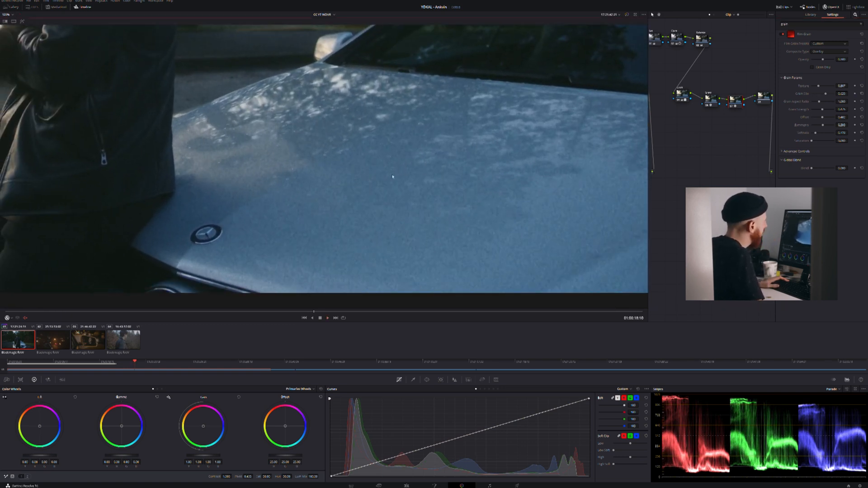
pyautogui.scroll(-3, 332, 122)
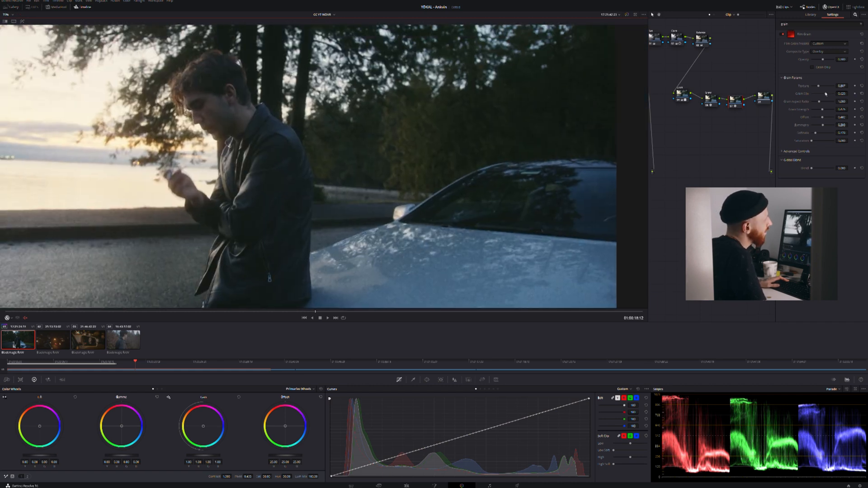
pyautogui.moveTo(844, 95); pyautogui.dragTo(849, 94)
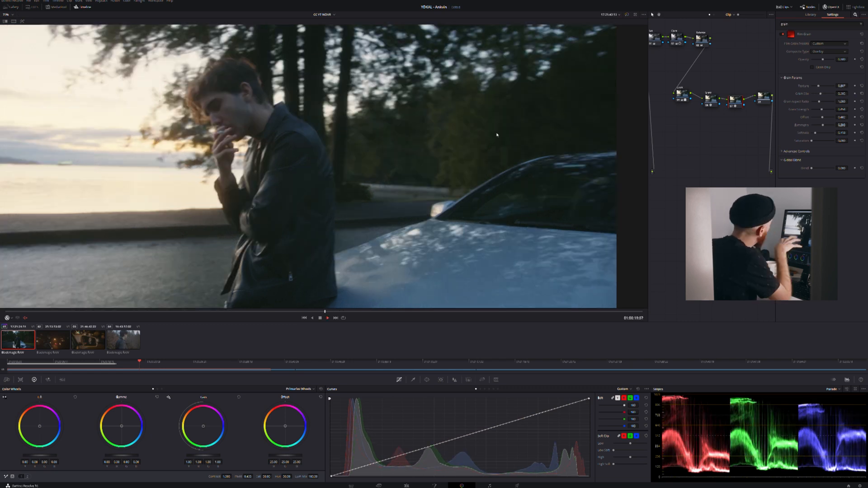
pyautogui.press('space')
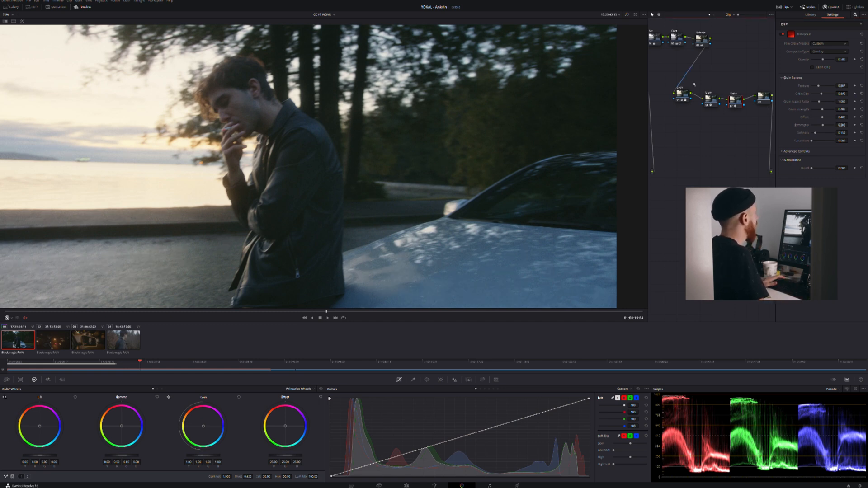
# Step: Rearrange the look, Glow, grain and last nodes in the graph to free space below the look node
pyautogui.moveTo(763, 97)
pyautogui.mouseDown()
pyautogui.moveTo(738, 125)
pyautogui.moveTo(751, 107)
pyautogui.mouseUp()
pyautogui.click(713, 96)
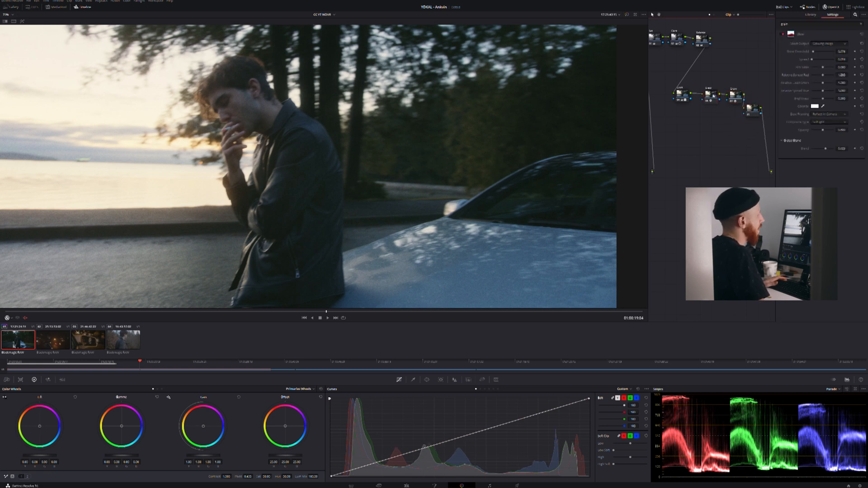
pyautogui.click(735, 94)
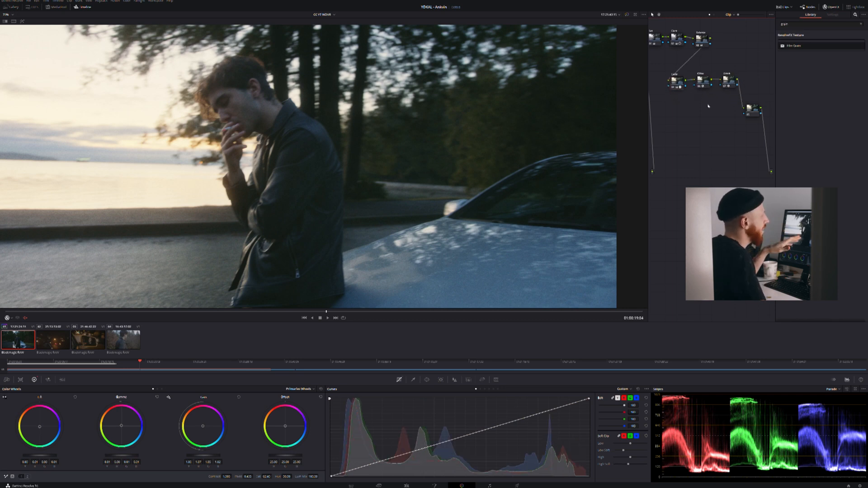
# Step: Add a parallel node to the look node and sample the man's skin with the Qualifier in highlight view
pyautogui.hotkey('alt', 'p')
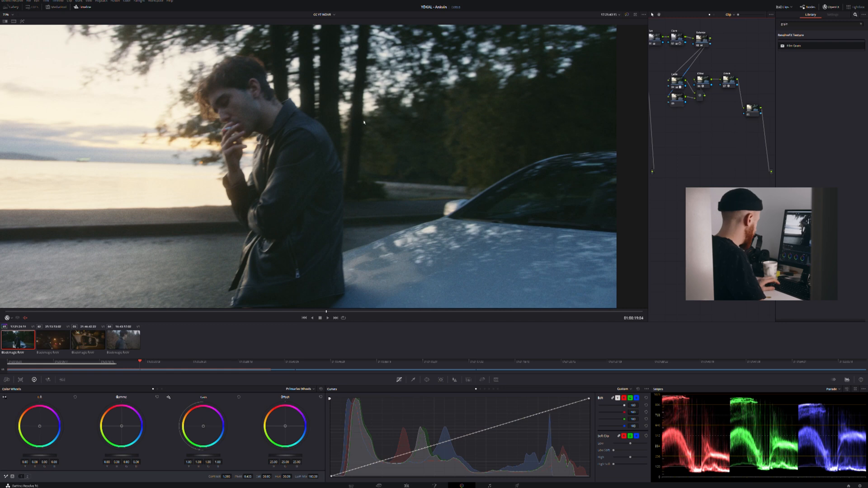
pyautogui.hotkey('shift', 'h')
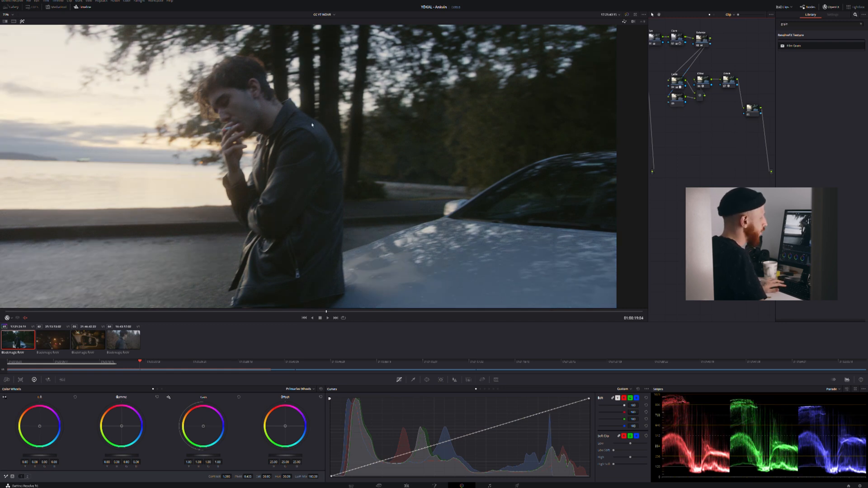
pyautogui.click(412, 380)
pyautogui.click(255, 108)
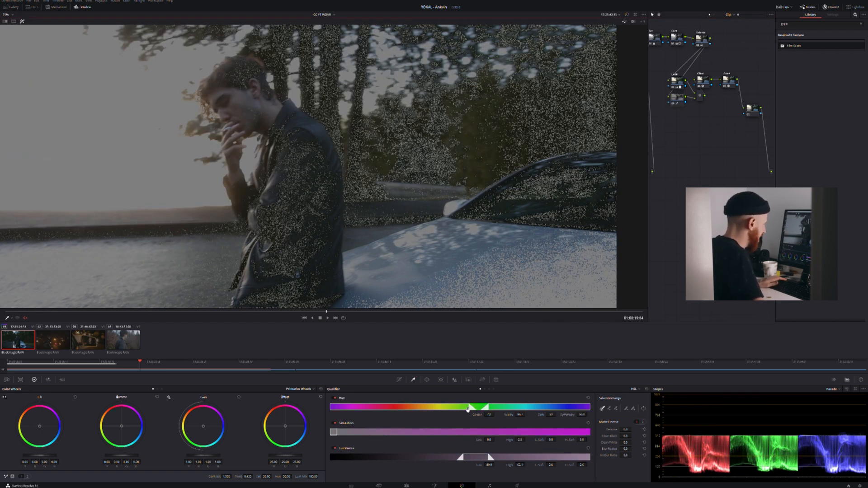
# Step: Widen the skin key's Hue range from yellow-orange to cyan, adjust its Saturation range, and narrow its Luminance range
pyautogui.moveTo(471, 407); pyautogui.dragTo(432, 397)
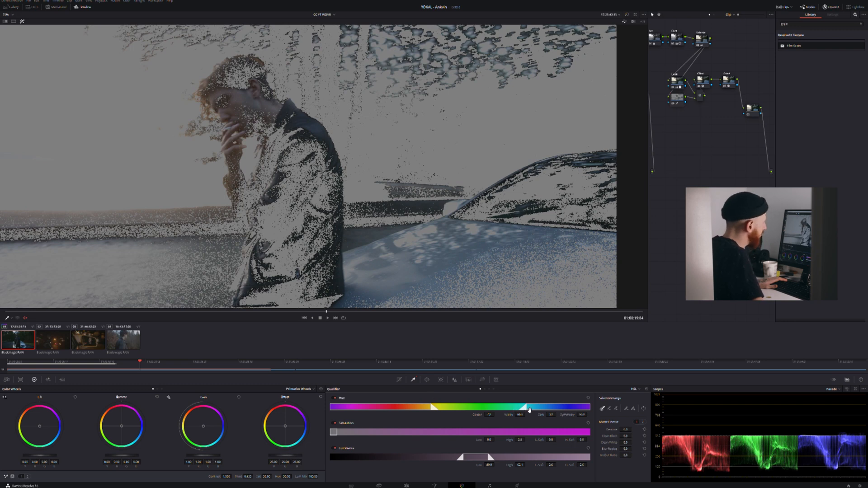
pyautogui.moveTo(527, 409); pyautogui.dragTo(527, 410)
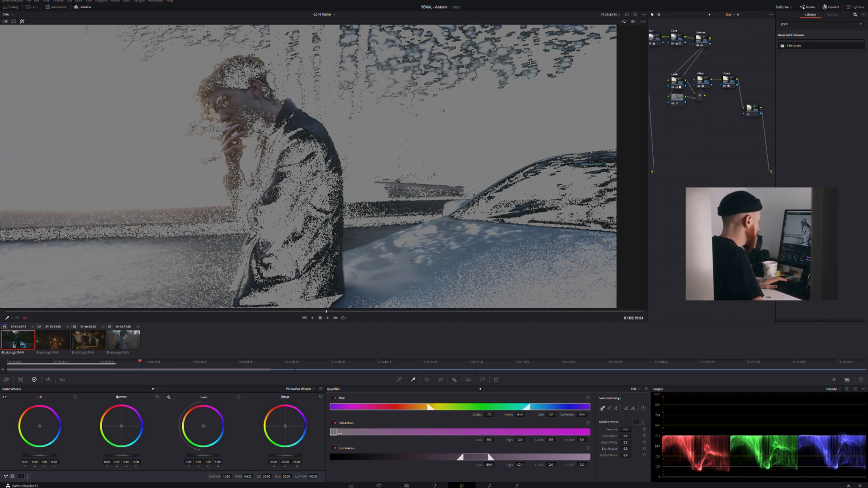
pyautogui.moveTo(340, 433); pyautogui.dragTo(334, 431)
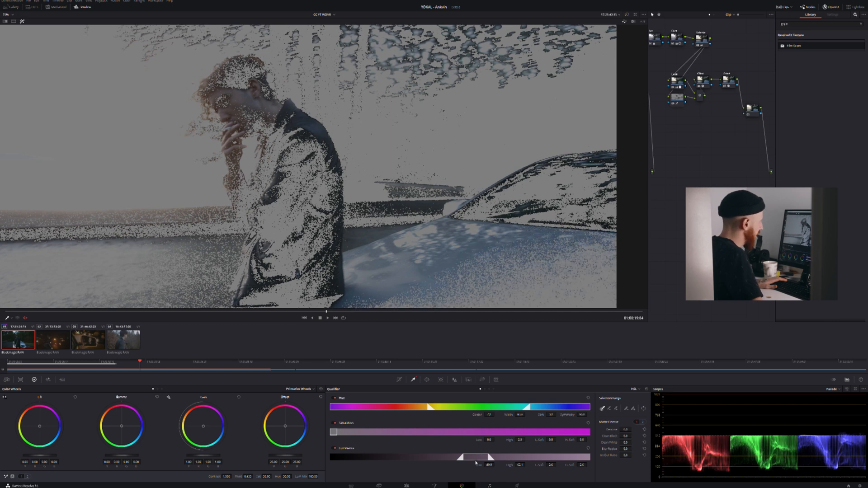
pyautogui.moveTo(485, 458)
pyautogui.mouseDown()
pyautogui.moveTo(461, 460)
pyautogui.moveTo(476, 458)
pyautogui.mouseUp()
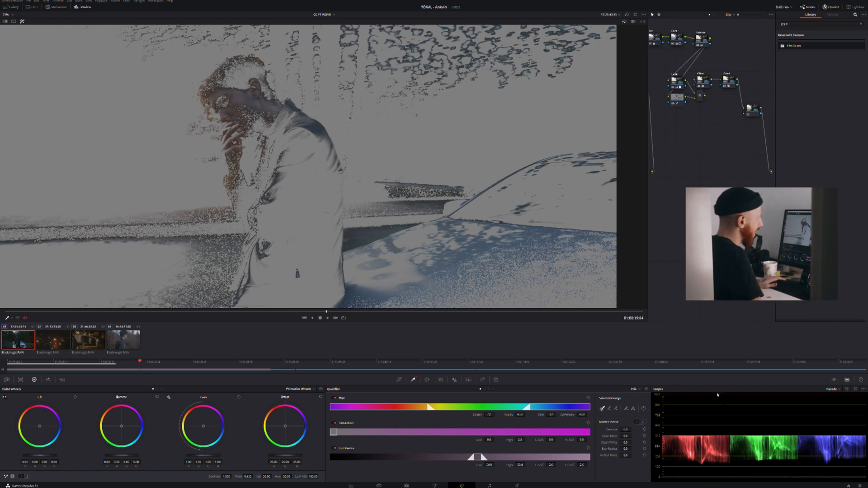
# Step: Switch the scope to the Vectorscope and smooth the skin key with Denoise, Clean Black, Clean White and Blur Radius
pyautogui.click(842, 409)
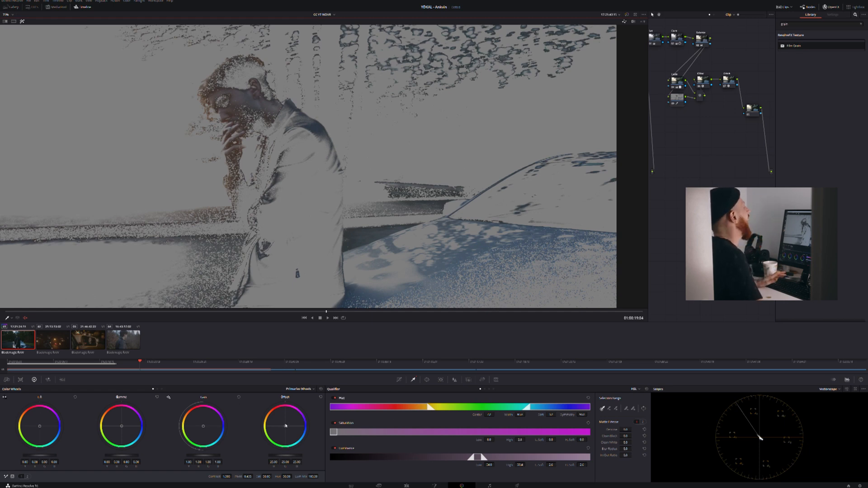
pyautogui.hotkey('shift', 'h')
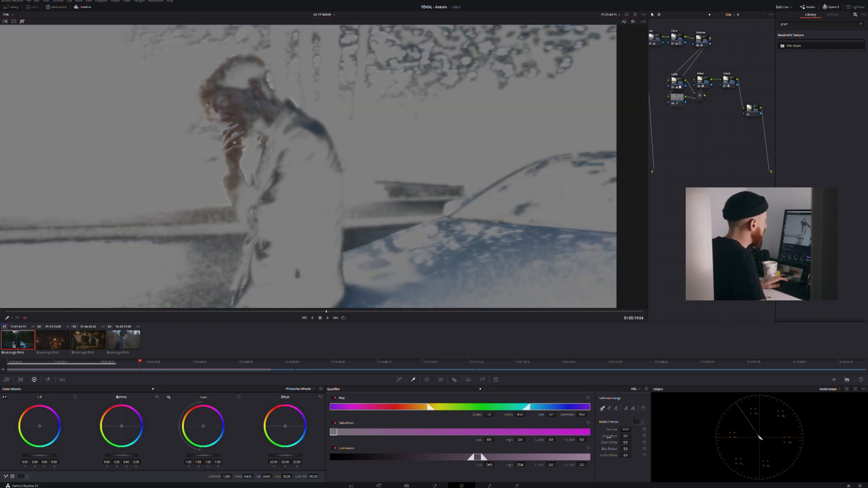
pyautogui.moveTo(626, 437); pyautogui.dragTo(633, 436)
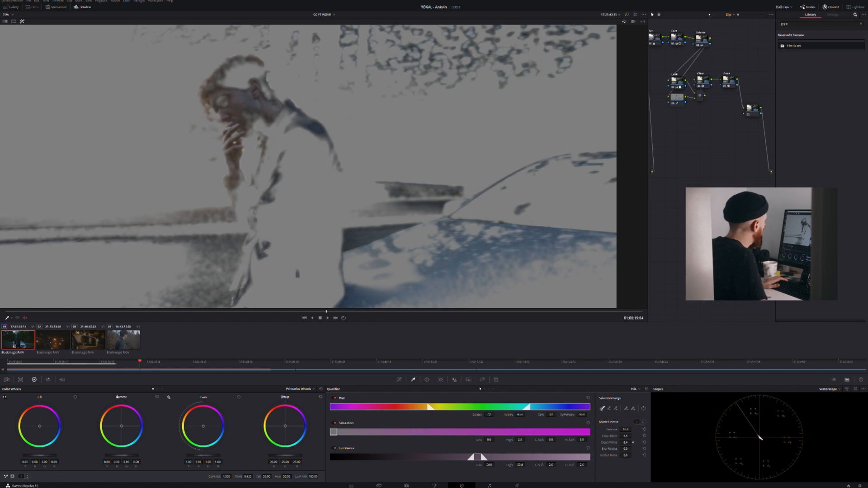
pyautogui.moveTo(626, 449); pyautogui.dragTo(633, 449)
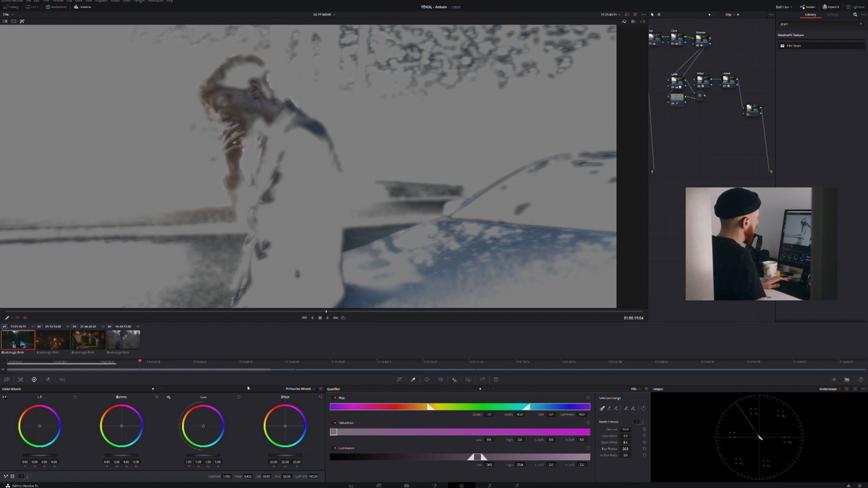
# Step: Extend the skin key's Hue range slightly and tighten its Saturation and Luminance ranges to exclude most of the car hood
pyautogui.moveTo(430, 407); pyautogui.dragTo(426, 408)
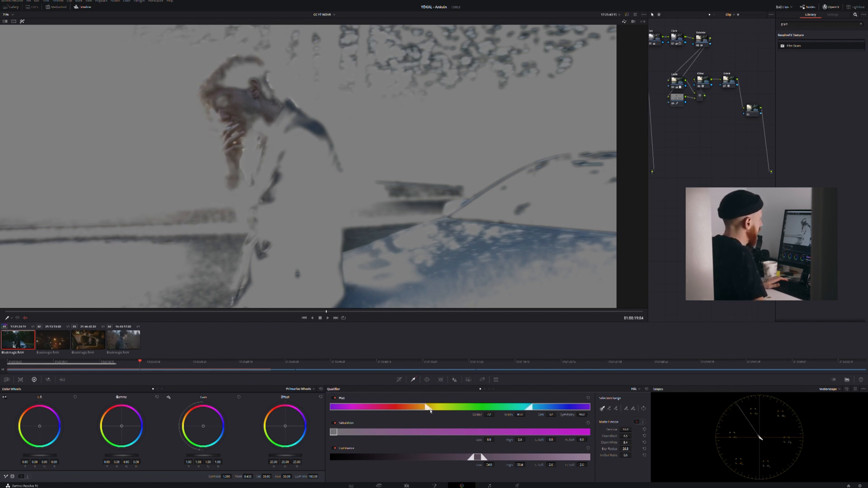
pyautogui.moveTo(339, 434); pyautogui.dragTo(337, 430)
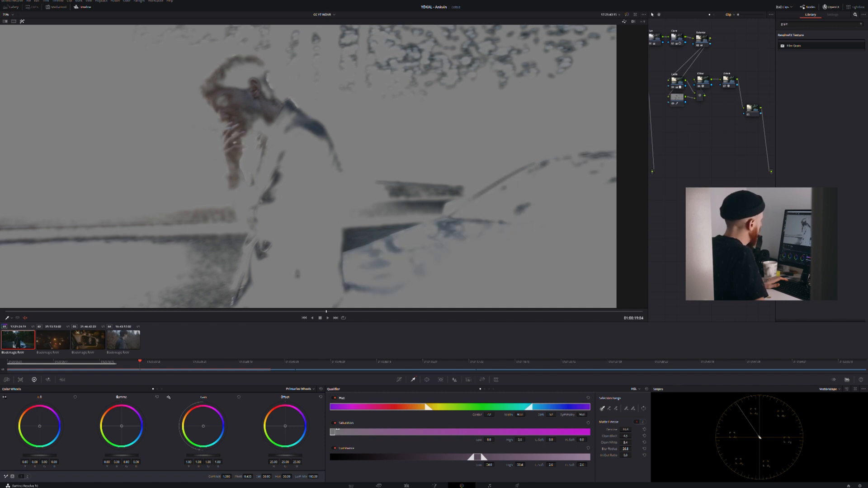
pyautogui.moveTo(580, 440); pyautogui.dragTo(589, 440)
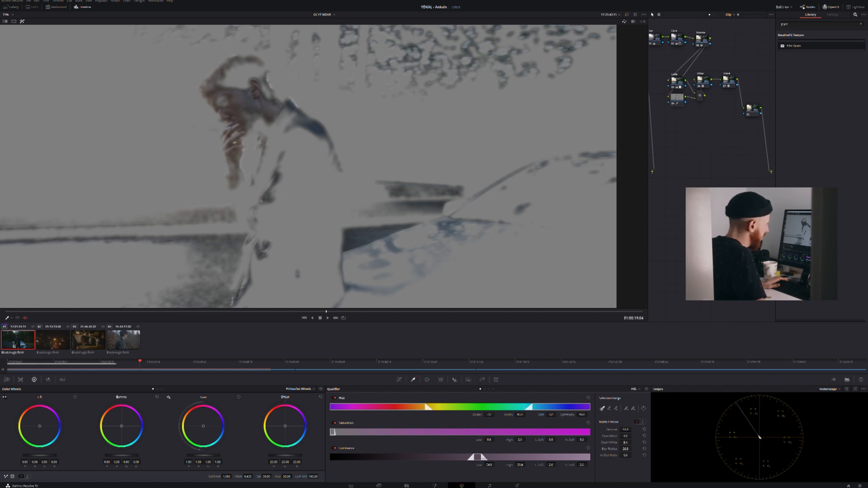
pyautogui.moveTo(484, 459); pyautogui.dragTo(481, 459)
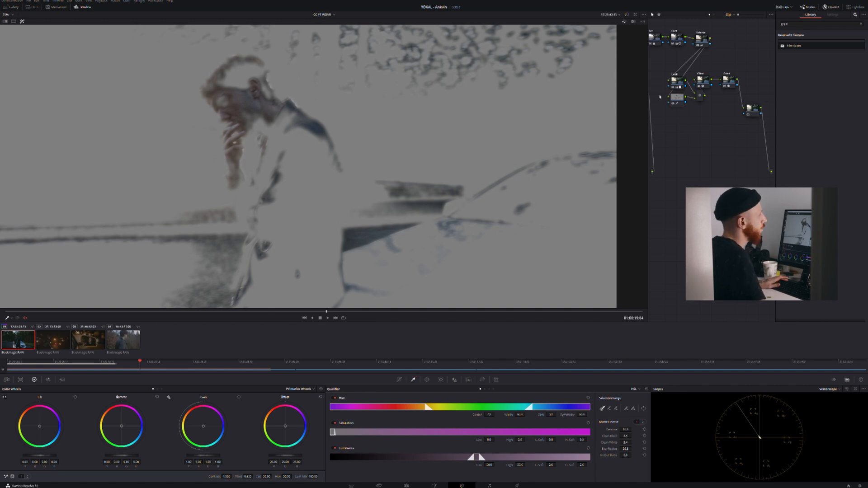
# Step: Compare the full image with the highlighted skin key, shift the Offset wheel slightly warmer, and switch to the Log wheels
pyautogui.hotkey('shift', 'h')
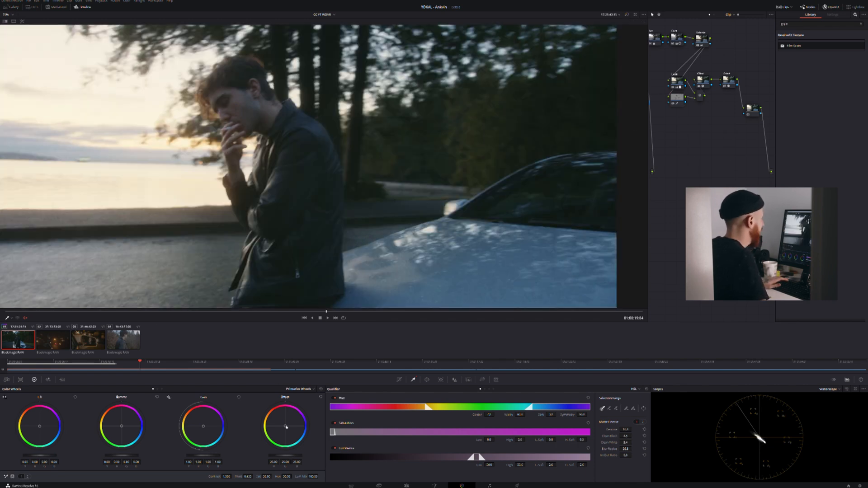
pyautogui.hotkey('shift', 'h')
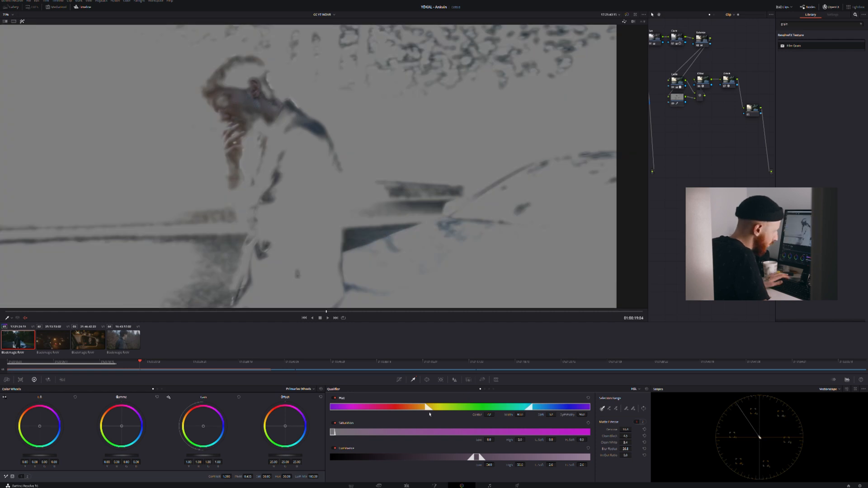
pyautogui.moveTo(279, 424); pyautogui.dragTo(285, 426)
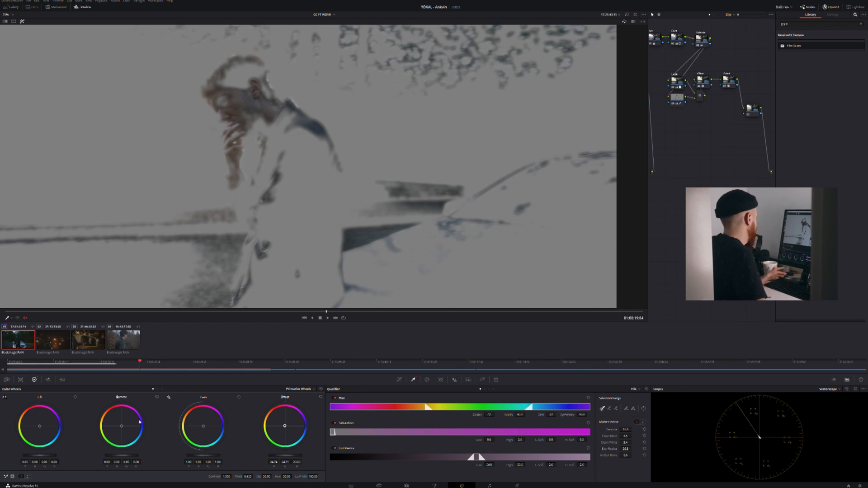
pyautogui.click(302, 405)
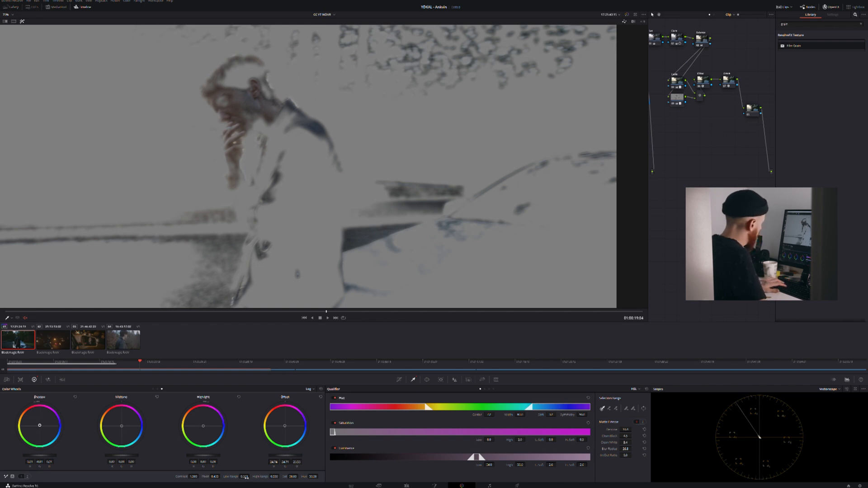
# Step: Turn off the skin key highlight, return to the Primaries wheels and adjust the skin node's Saturation
pyautogui.hotkey('shift', 'h')
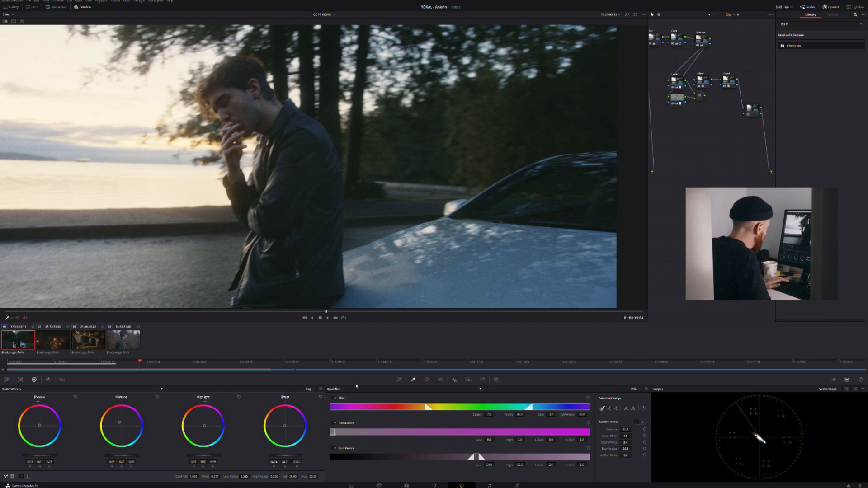
pyautogui.click(317, 399)
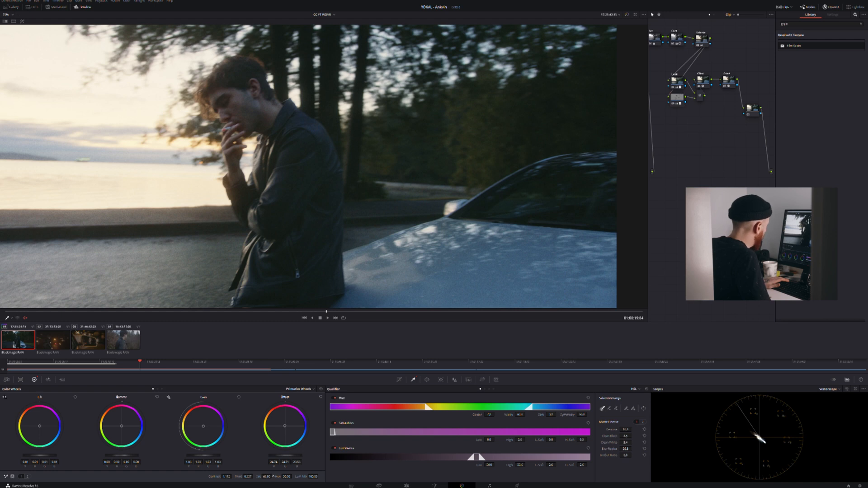
pyautogui.moveTo(267, 477); pyautogui.dragTo(278, 477)
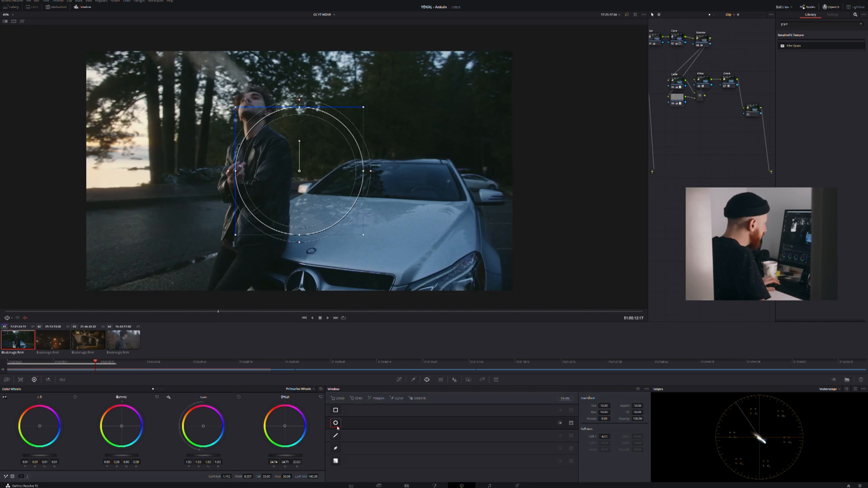
# Step: Place a soft-edged elliptical window around the man and shift it while stepping through frames so it follows him
pyautogui.moveTo(286, 179); pyautogui.dragTo(232, 130)
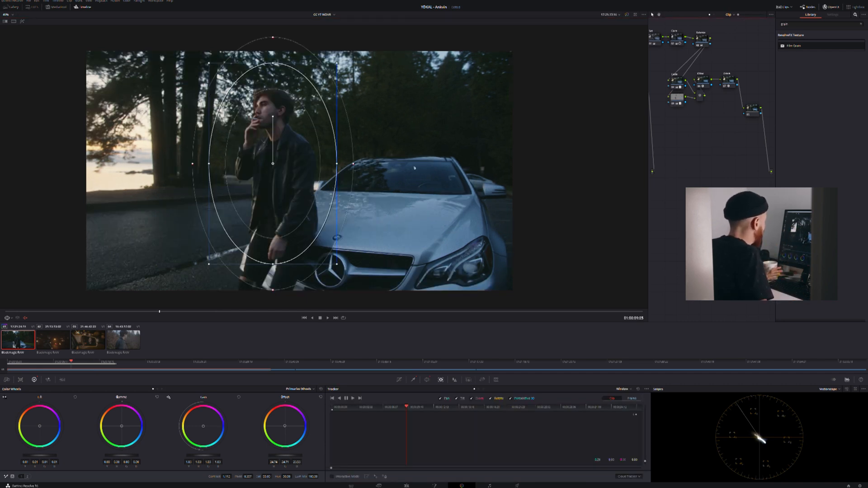
pyautogui.press('Right')
pyautogui.press('Right')
pyautogui.press('Right')
pyautogui.press('Right')
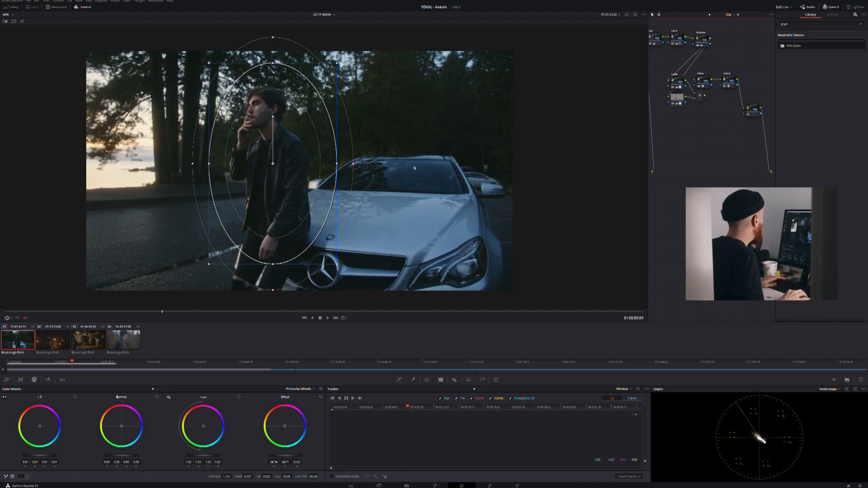
pyautogui.press('Right')
pyautogui.moveTo(297, 181); pyautogui.dragTo(289, 182)
pyautogui.click(399, 380)
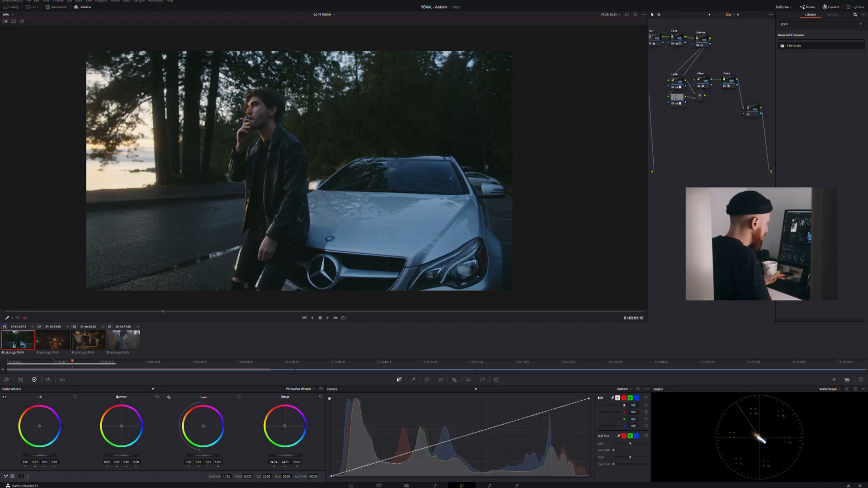
pyautogui.scroll(3, 266, 90)
pyautogui.press('space')
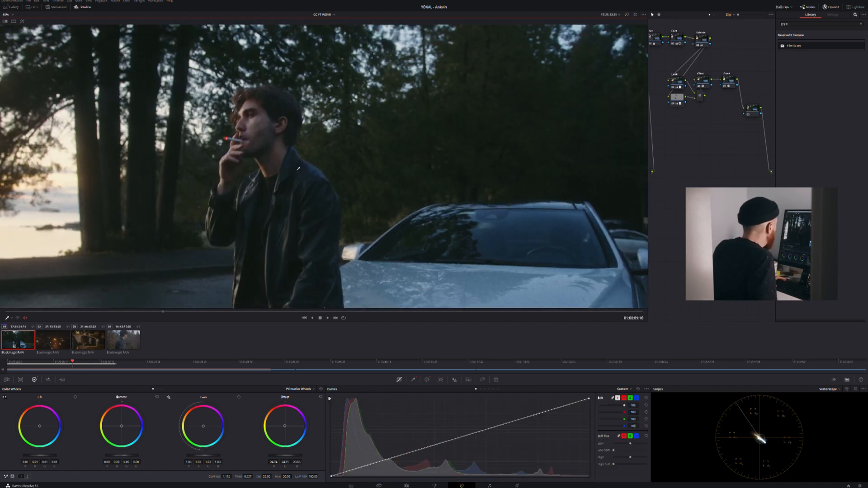
pyautogui.scroll(-5, 274, 144)
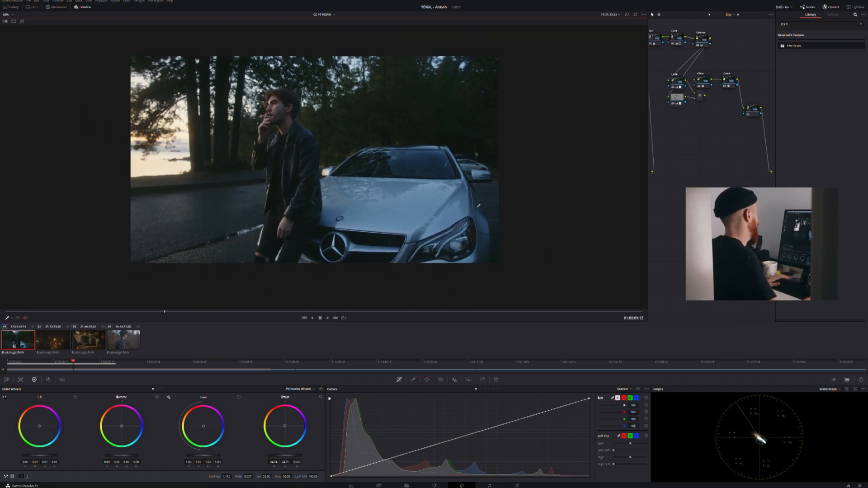
# Step: In the look node, nudge the Log Highlight wheel slightly toward a warmer tone
pyautogui.click(676, 83)
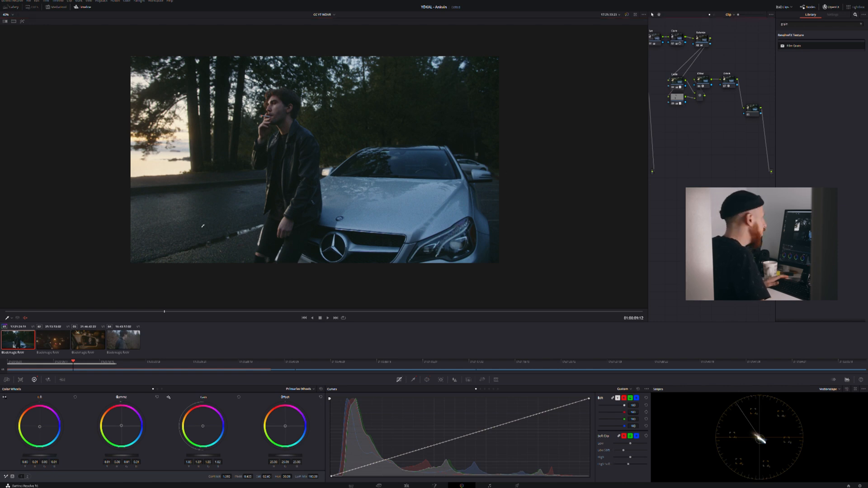
pyautogui.click(304, 408)
pyautogui.moveTo(203, 427); pyautogui.dragTo(202, 425)
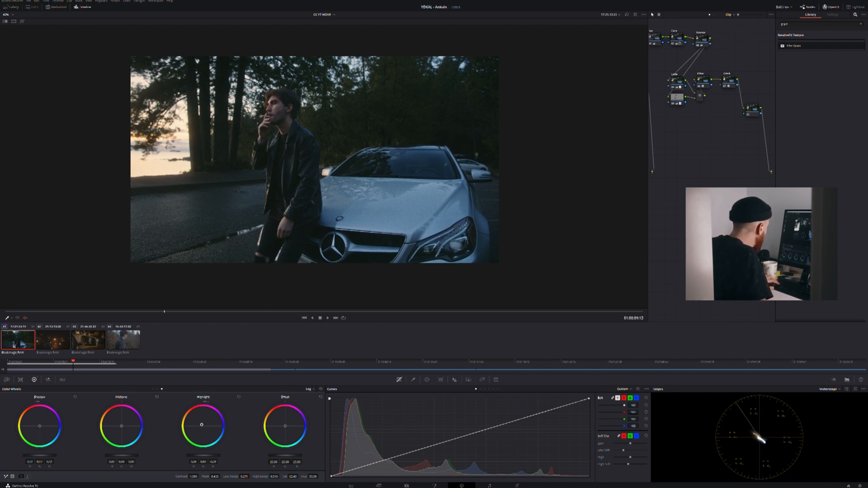
# Step: Compare the image with the look node disabled and enabled, and with the whole grade bypassed and restored
pyautogui.hotkey('ctrl', 'd')
pyautogui.hotkey('ctrl', 'd')
pyautogui.hotkey('ctrl', 'd')
pyautogui.hotkey('ctrl', 'd')
pyautogui.hotkey('ctrl', 'd')
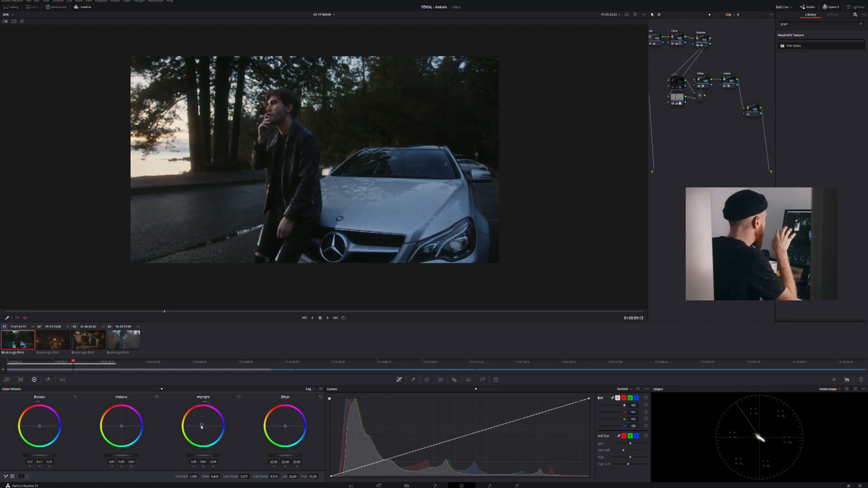
pyautogui.hotkey('ctrl', 'd')
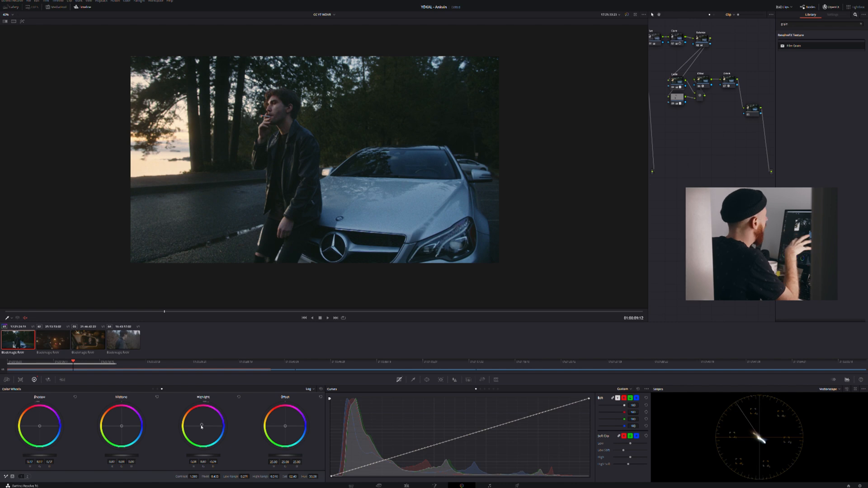
pyautogui.hotkey('shift', 'd')
pyautogui.hotkey('shift', 'd')
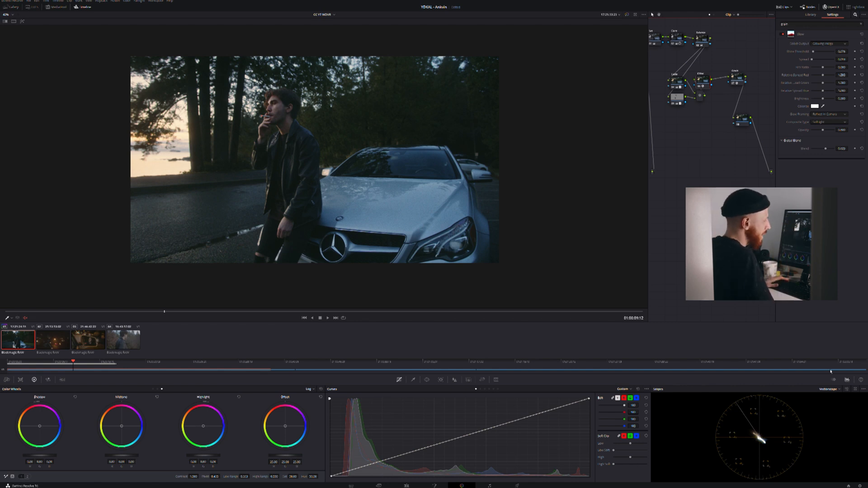
# Step: Switch the scope to Parade and arrange the glow, new, grain and final nodes in one tidy row
pyautogui.click(828, 390)
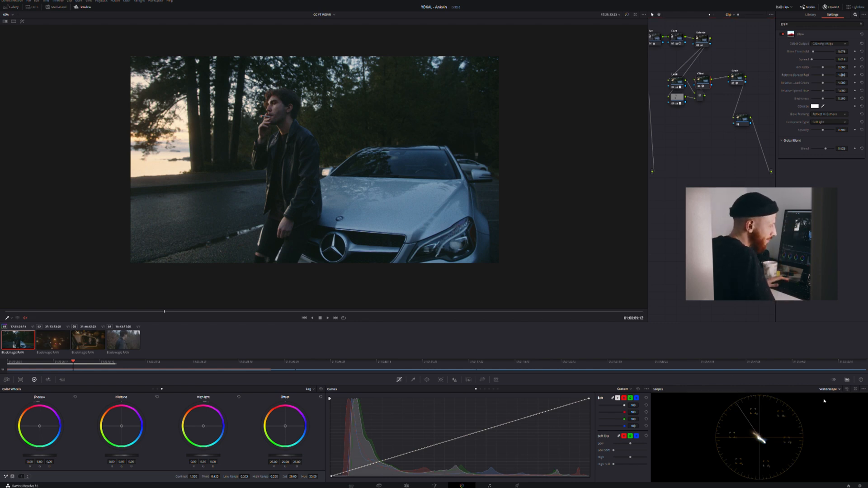
pyautogui.click(827, 374)
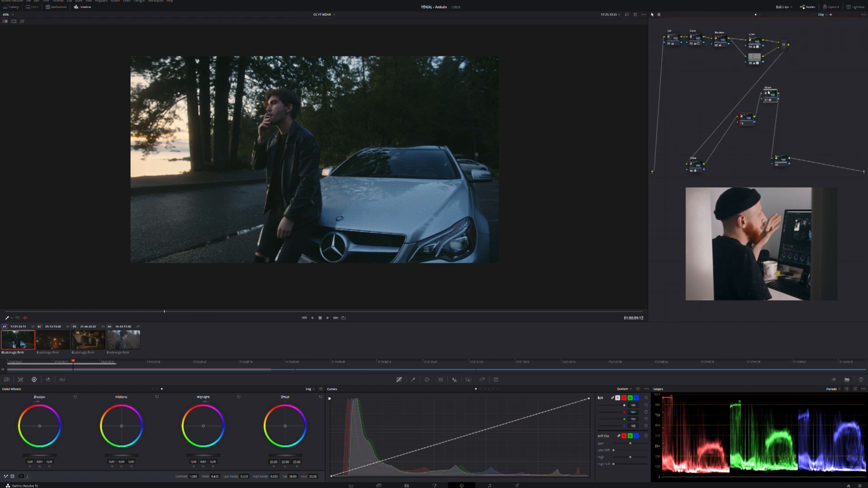
pyautogui.moveTo(769, 92); pyautogui.dragTo(769, 119)
pyautogui.moveTo(780, 159); pyautogui.dragTo(792, 123)
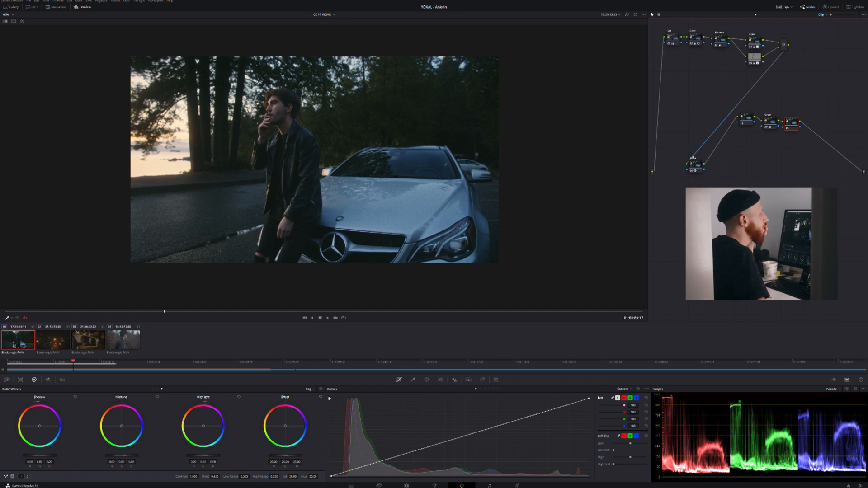
pyautogui.moveTo(691, 167); pyautogui.dragTo(704, 117)
pyautogui.moveTo(755, 41); pyautogui.dragTo(755, 52)
pyautogui.click(746, 121)
pyautogui.moveTo(746, 121); pyautogui.dragTo(741, 121)
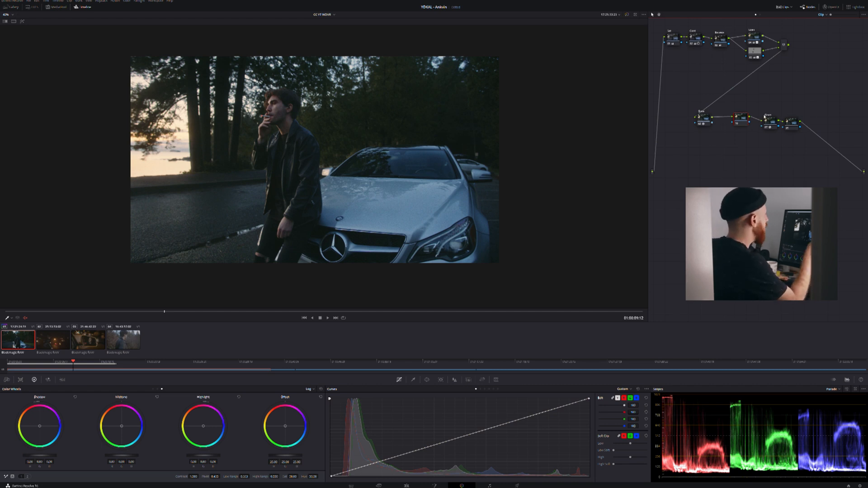
# Step: Add a gradient window across the man and car in the new node, lower its Offset to 21.12, and compare
pyautogui.click(426, 380)
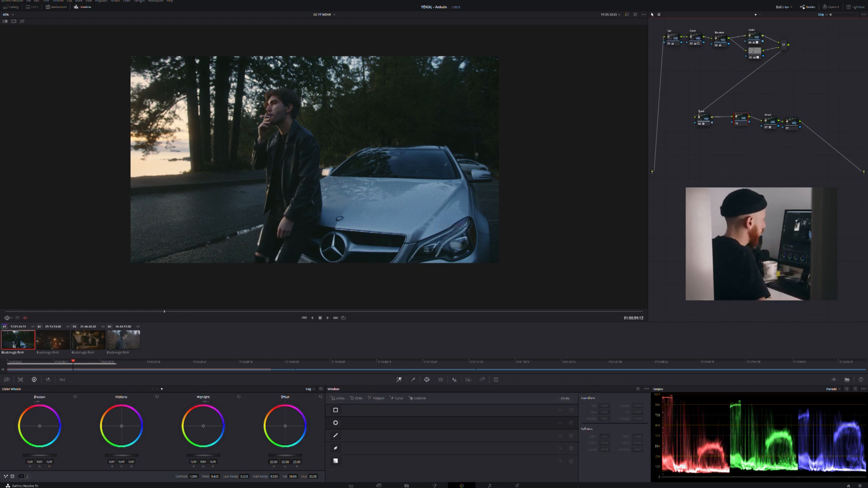
pyautogui.click(336, 461)
pyautogui.moveTo(314, 180); pyautogui.dragTo(428, 197)
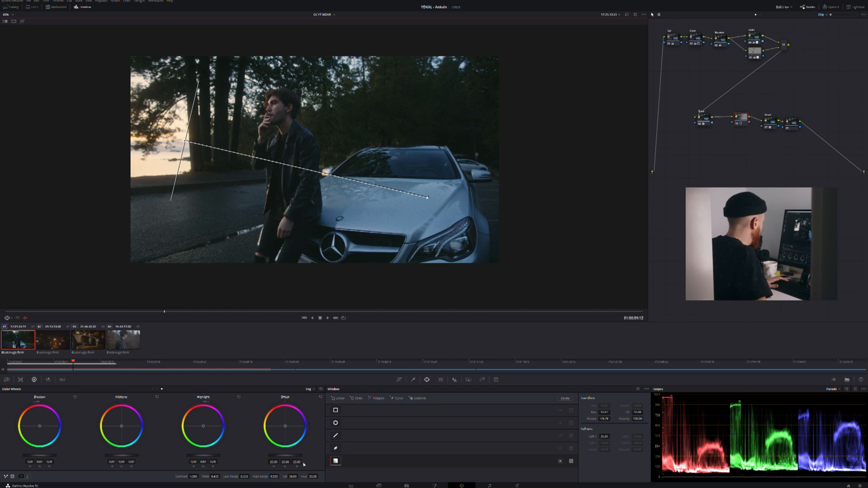
pyautogui.moveTo(290, 458); pyautogui.dragTo(269, 458)
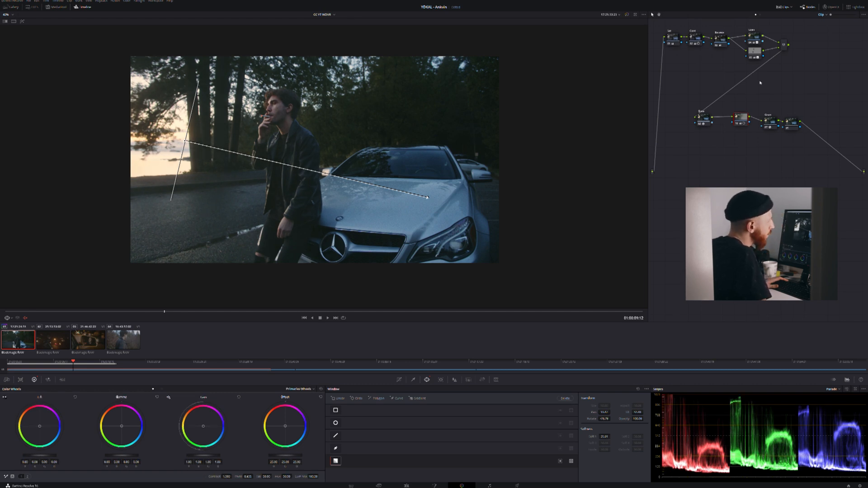
pyautogui.hotkey('ctrl', 'd')
pyautogui.hotkey('ctrl', 'd')
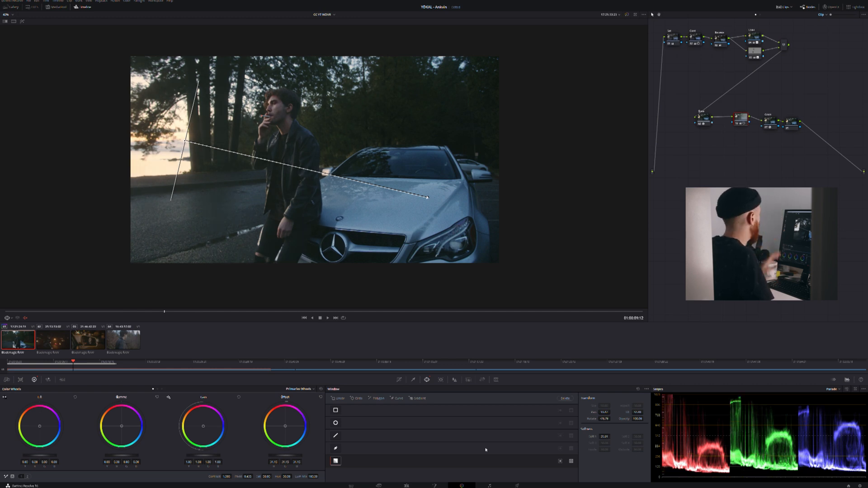
# Step: Raise the gradient node's Lift to 0.02 and Gamma to 0.01, lower its Gain, and fine-tune its Offset
pyautogui.moveTo(38, 456); pyautogui.dragTo(49, 456)
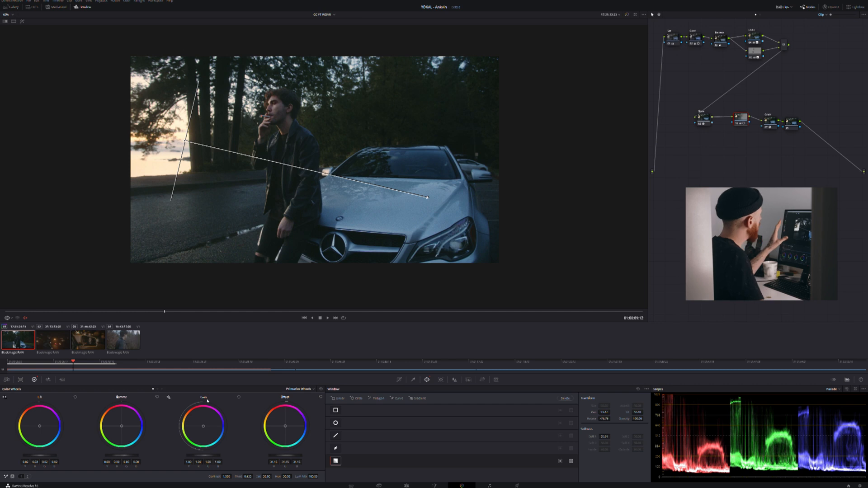
pyautogui.moveTo(117, 455); pyautogui.dragTo(118, 455)
pyautogui.moveTo(198, 457)
pyautogui.mouseDown()
pyautogui.moveTo(206, 458)
pyautogui.moveTo(191, 457)
pyautogui.mouseUp()
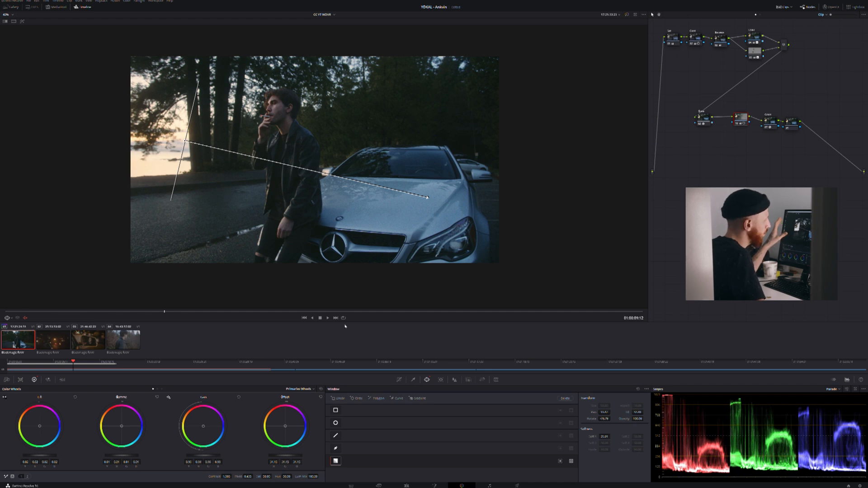
pyautogui.moveTo(281, 458); pyautogui.dragTo(281, 458)
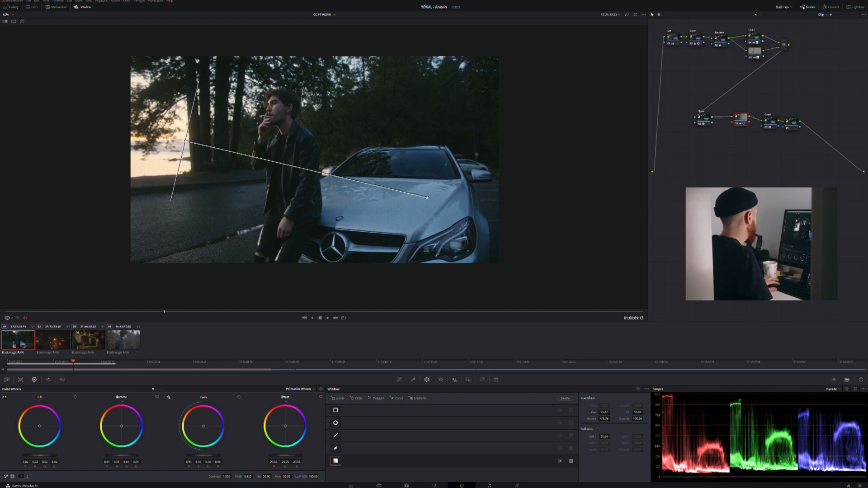
# Step: Shift the gradient window toward the car so it starts at the man, and set Gamma to 0.02 and Lift to 0.03
pyautogui.moveTo(186, 143); pyautogui.dragTo(251, 154)
pyautogui.hotkey('ctrl', 'd')
pyautogui.hotkey('ctrl', 'd')
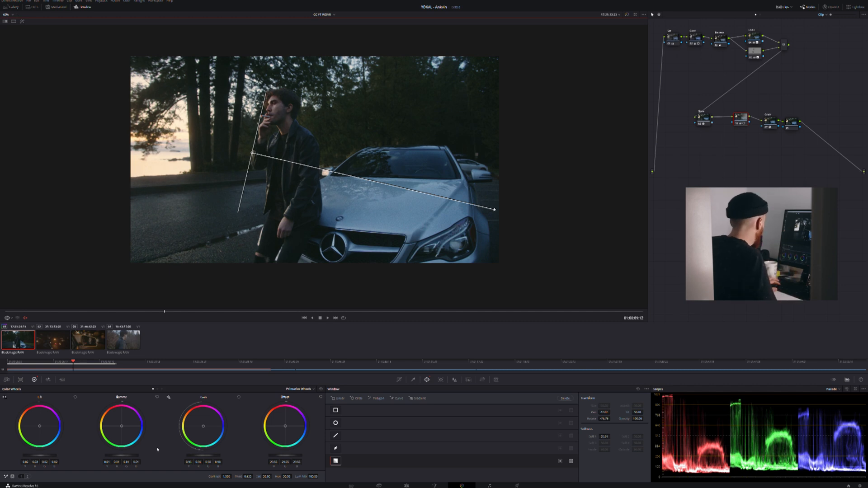
pyautogui.moveTo(130, 457); pyautogui.dragTo(133, 456)
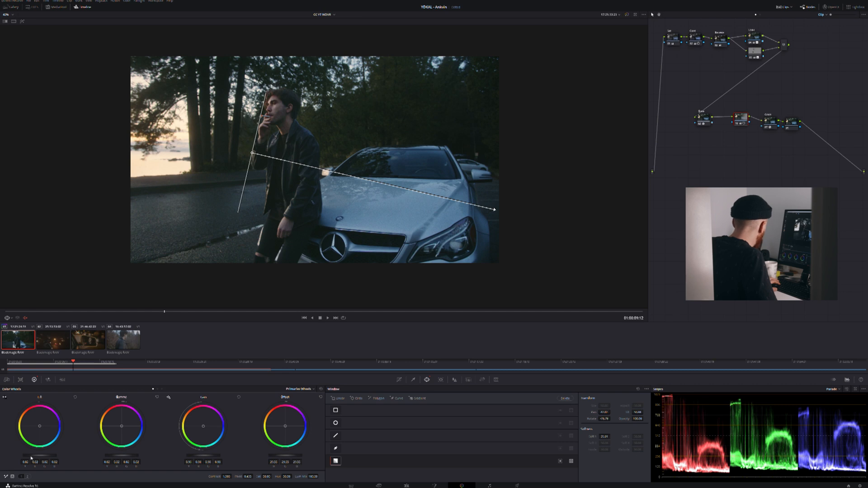
pyautogui.moveTo(31, 458); pyautogui.dragTo(33, 458)
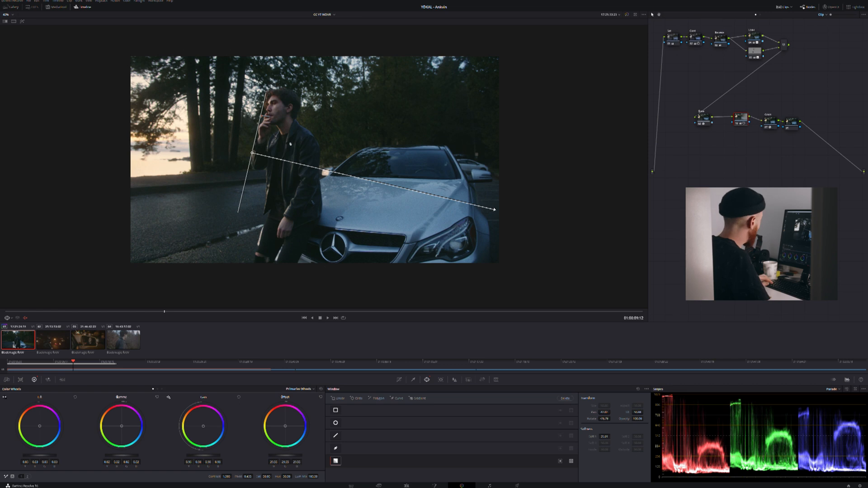
# Step: Compare the image repeatedly with all nodes disabled and enabled to judge the overall grade
pyautogui.hotkey('alt', 'd')
pyautogui.hotkey('alt', 'd')
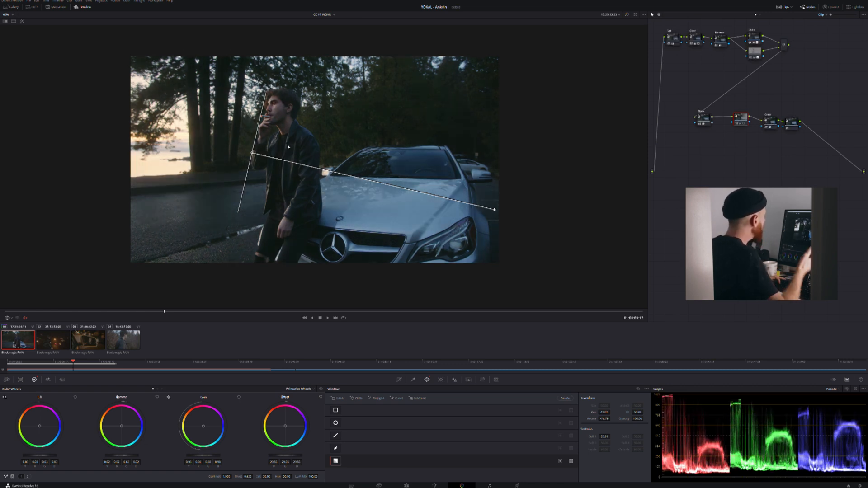
pyautogui.hotkey('alt', 'd')
pyautogui.hotkey('alt', 'd')
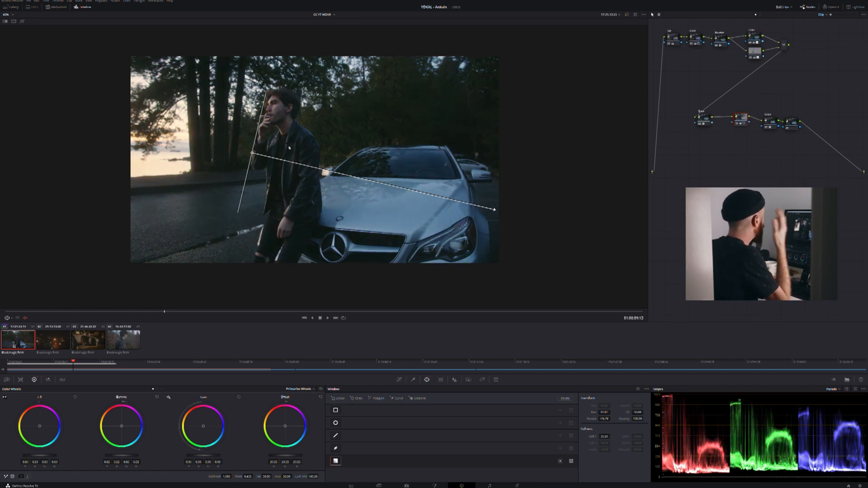
pyautogui.hotkey('alt', 'd')
pyautogui.hotkey('alt', 'd')
pyautogui.hotkey('alt', 'd')
pyautogui.hotkey('alt', 'd')
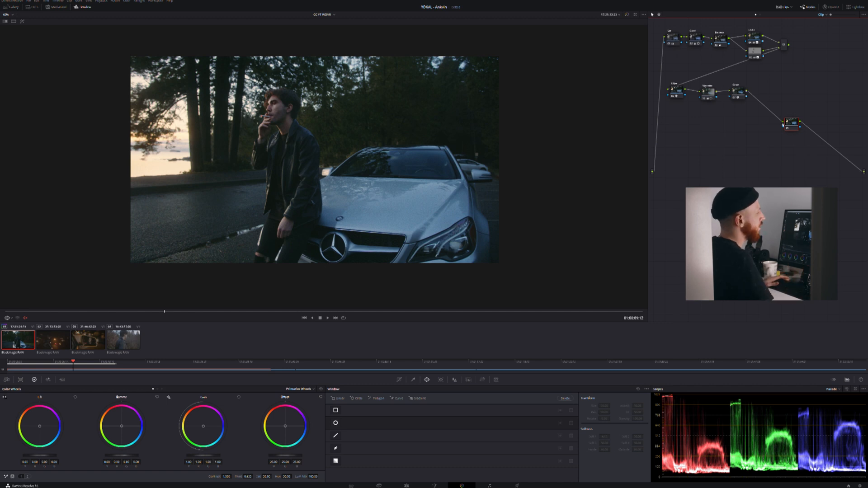
# Step: Align the final node with the grain node's row, set its Gain to 1.02, and compare the image without it
pyautogui.moveTo(786, 123); pyautogui.dragTo(775, 93)
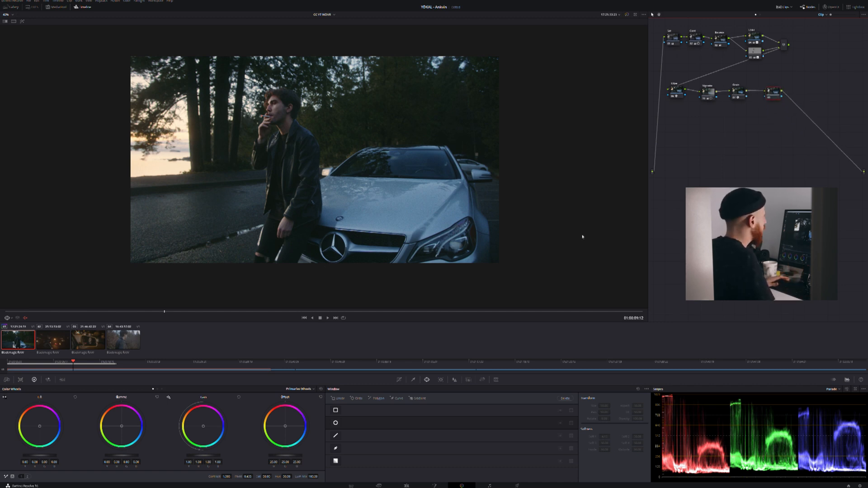
pyautogui.moveTo(47, 456)
pyautogui.mouseDown()
pyautogui.moveTo(56, 456)
pyautogui.moveTo(48, 456)
pyautogui.mouseUp()
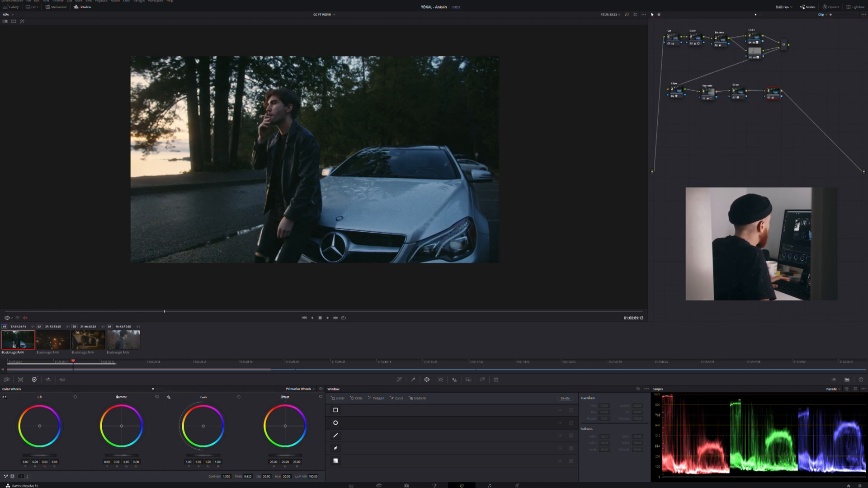
pyautogui.hotkey('ctrl', 'd')
pyautogui.hotkey('ctrl', 'd')
pyautogui.hotkey('ctrl', 'd')
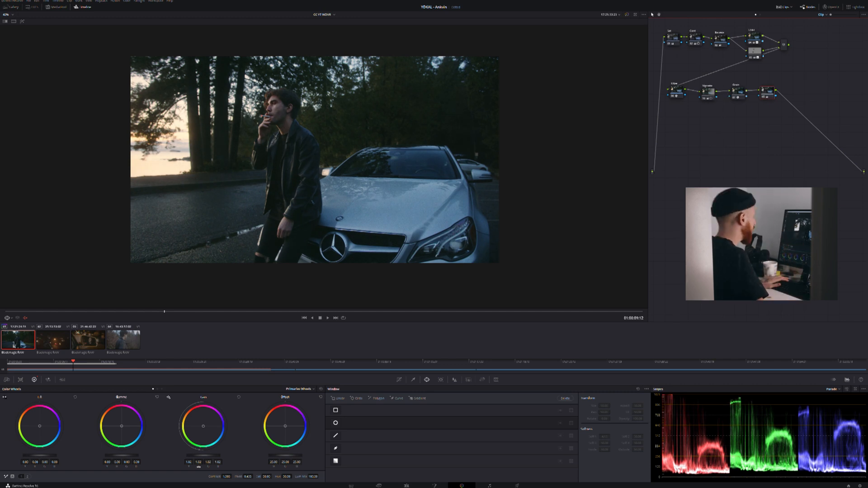
# Step: Raise the final node's Midtone Detail slightly to sharpen the image texture
pyautogui.click(27, 477)
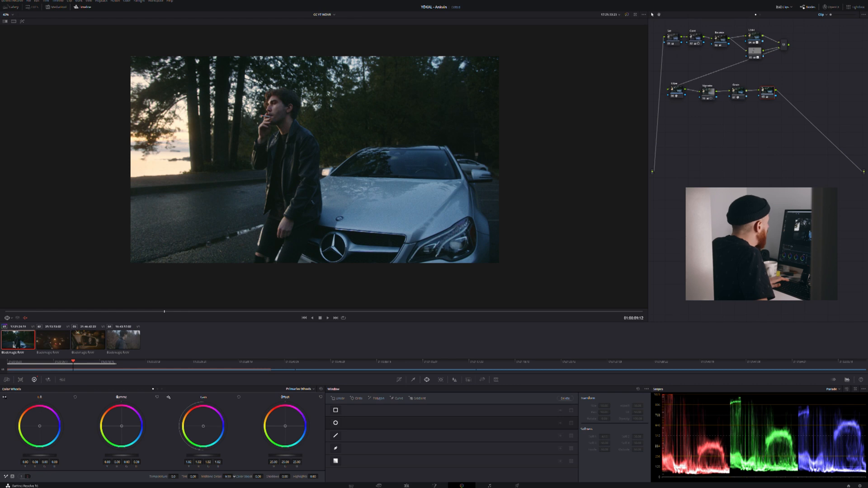
pyautogui.moveTo(230, 476); pyautogui.dragTo(234, 476)
pyautogui.scroll(2, 272, 119)
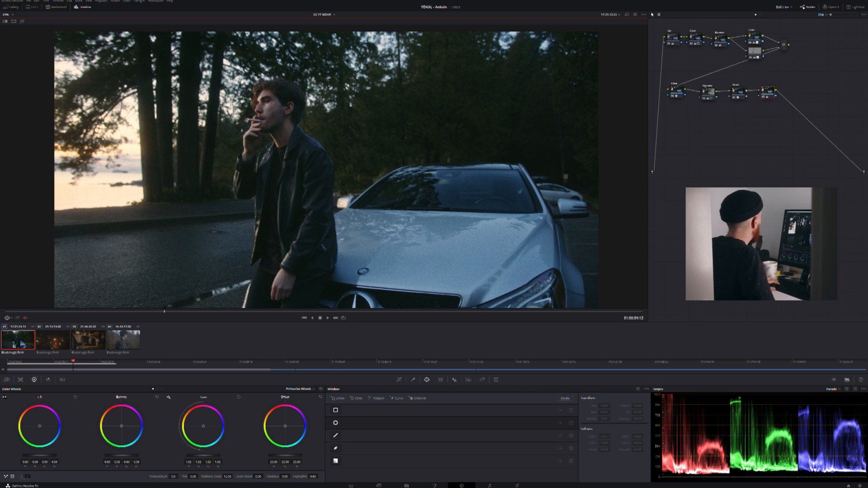
# Step: Increase the final node's Low Soft soft clip slightly to soften the shadows, and set its Lift to 0.01
pyautogui.scroll(-2, 408, 233)
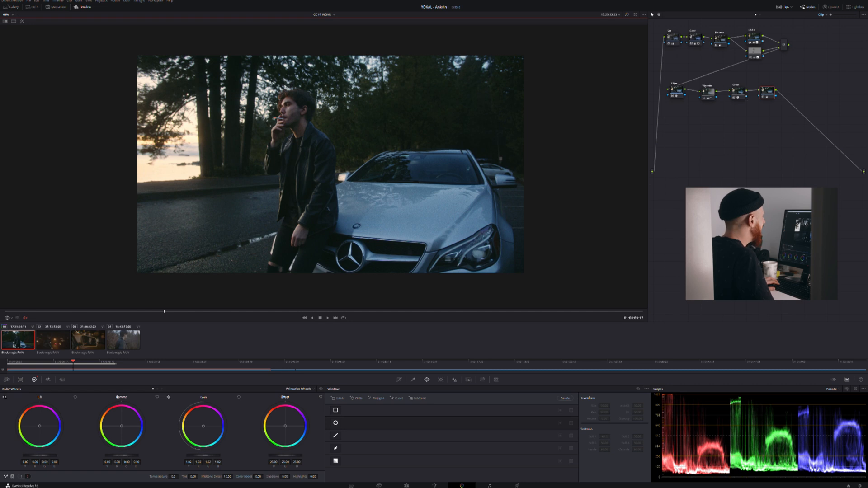
pyautogui.click(399, 380)
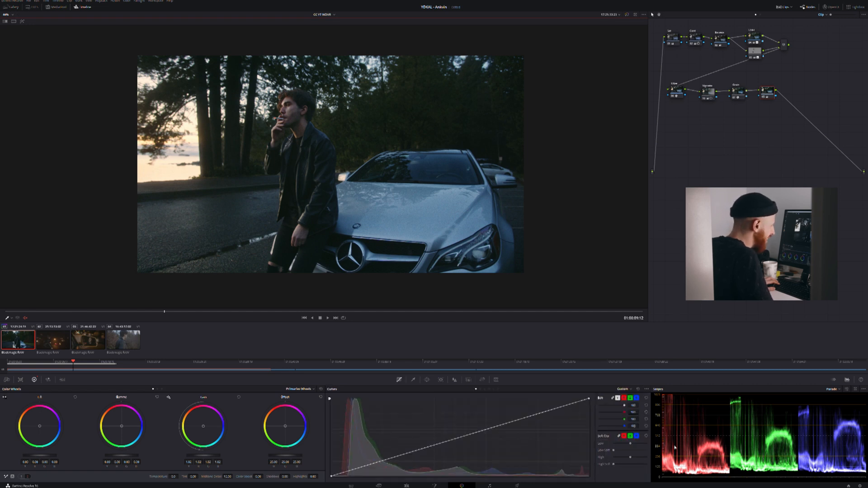
pyautogui.moveTo(614, 451)
pyautogui.mouseDown()
pyautogui.moveTo(628, 451)
pyautogui.moveTo(614, 445)
pyautogui.moveTo(628, 445)
pyautogui.moveTo(621, 442)
pyautogui.mouseUp()
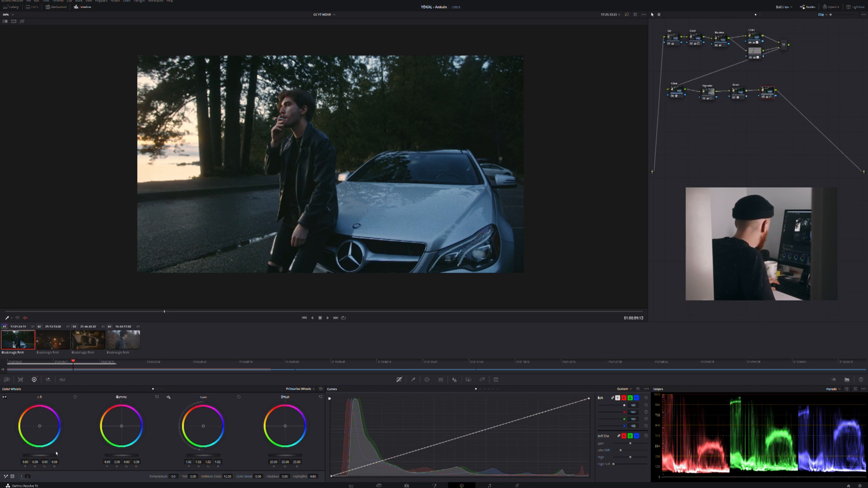
pyautogui.moveTo(53, 457); pyautogui.dragTo(41, 458)
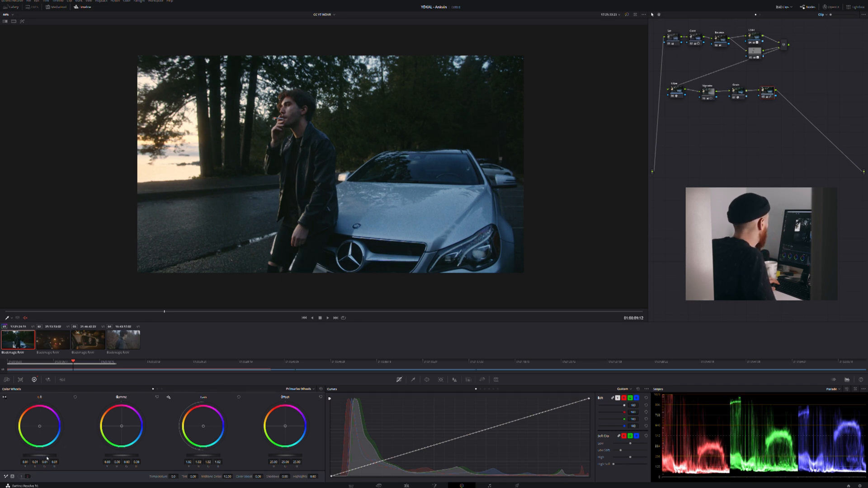
pyautogui.moveTo(45, 456); pyautogui.dragTo(42, 456)
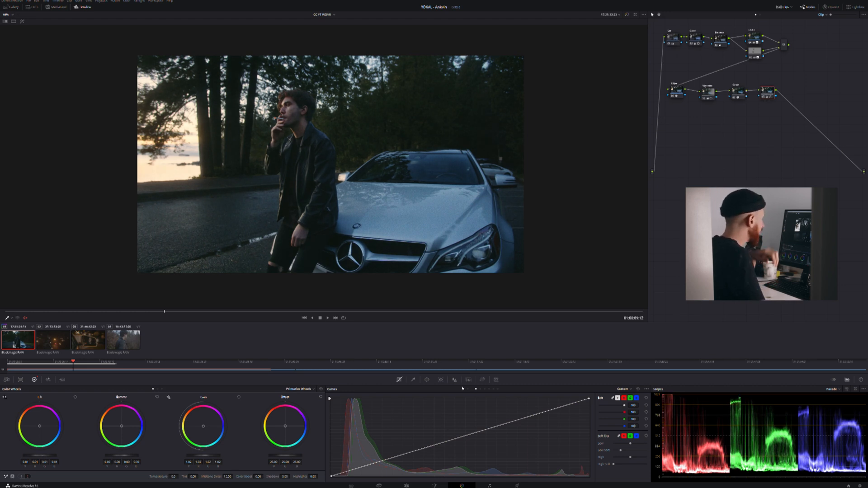
# Step: Boost the car's blue slightly with a widened Hue Vs Sat control point, and compare the image with the final node off and on
pyautogui.click(480, 389)
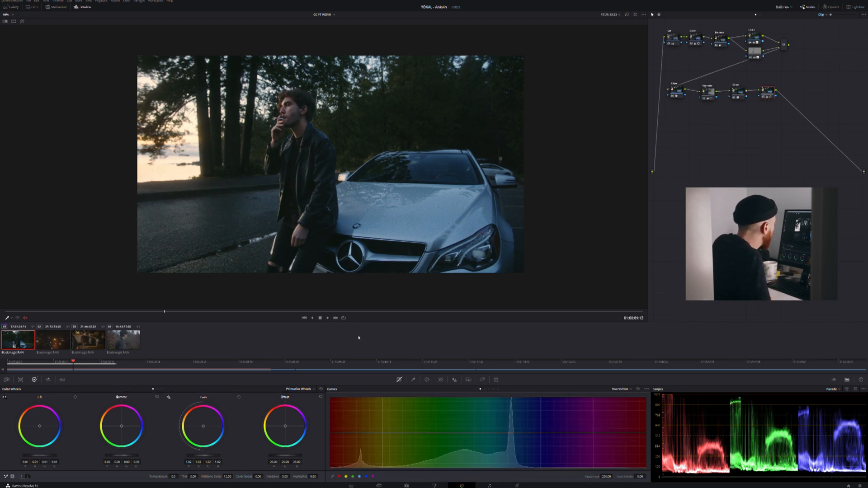
pyautogui.click(485, 389)
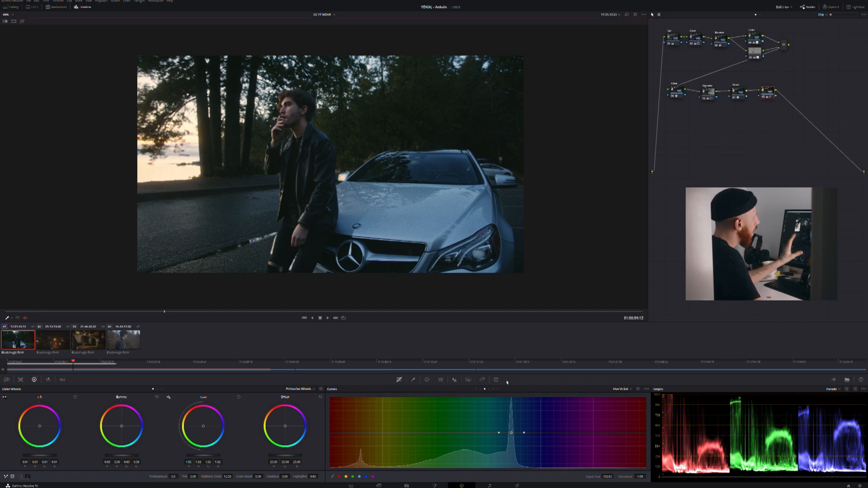
pyautogui.moveTo(525, 433); pyautogui.dragTo(488, 434)
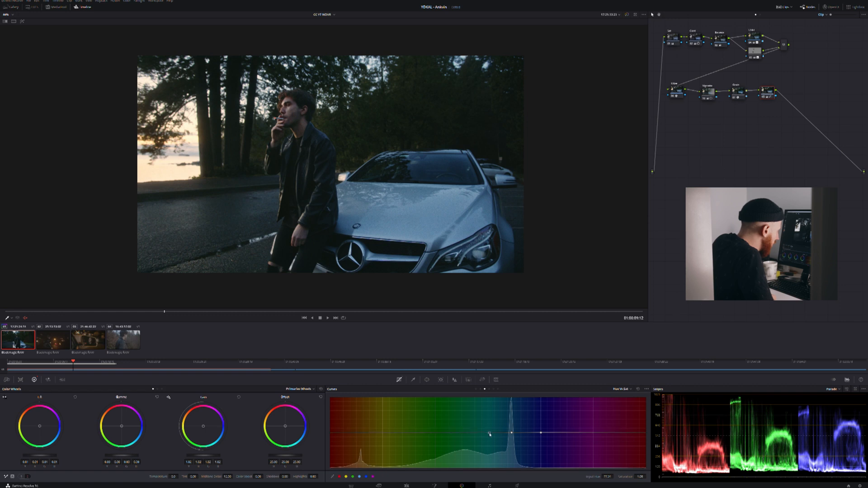
pyautogui.click(511, 433)
pyautogui.moveTo(511, 433)
pyautogui.mouseDown()
pyautogui.moveTo(512, 446)
pyautogui.moveTo(514, 432)
pyautogui.mouseUp()
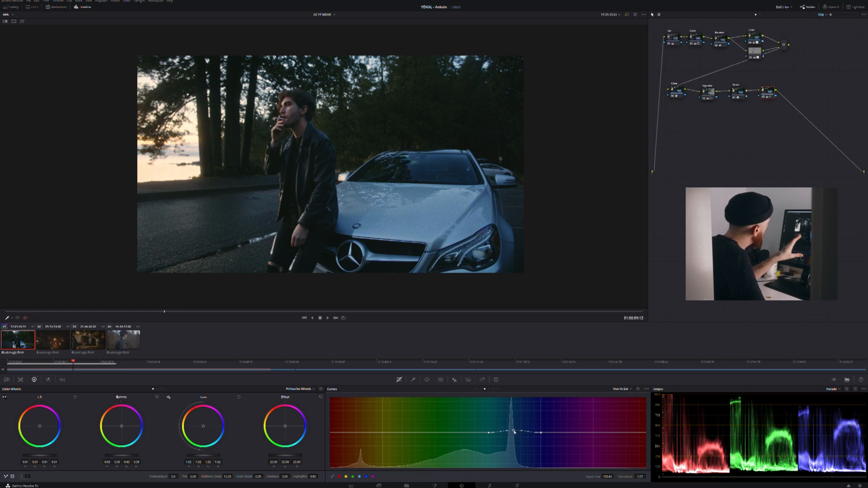
pyautogui.click(763, 97)
pyautogui.click(763, 96)
pyautogui.hotkey('ctrl', 'd')
pyautogui.hotkey('ctrl', 'd')
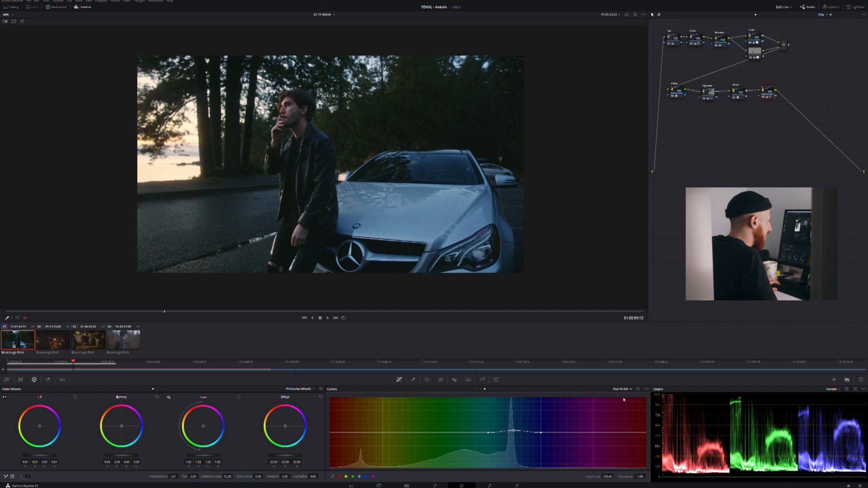
# Step: Place a control point on the car's blue in the Hue Vs Hue curve and adjust its range
pyautogui.click(639, 413)
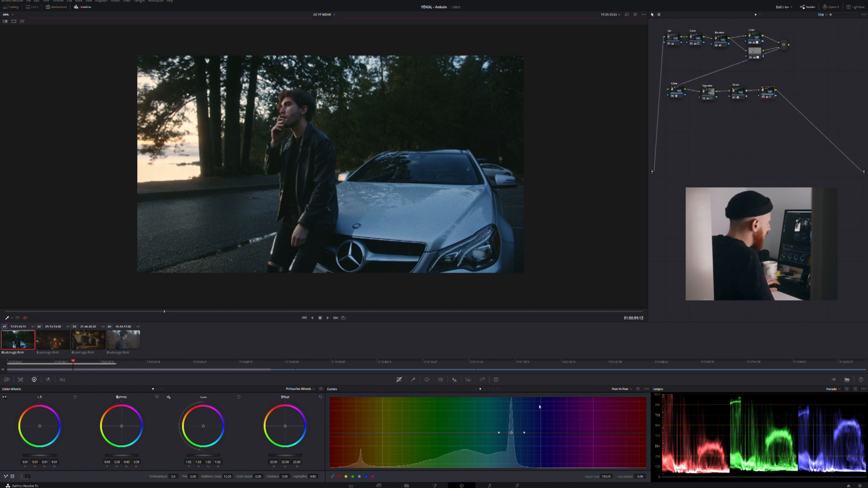
pyautogui.moveTo(524, 433)
pyautogui.mouseDown()
pyautogui.moveTo(540, 434)
pyautogui.moveTo(489, 434)
pyautogui.moveTo(513, 433)
pyautogui.mouseUp()
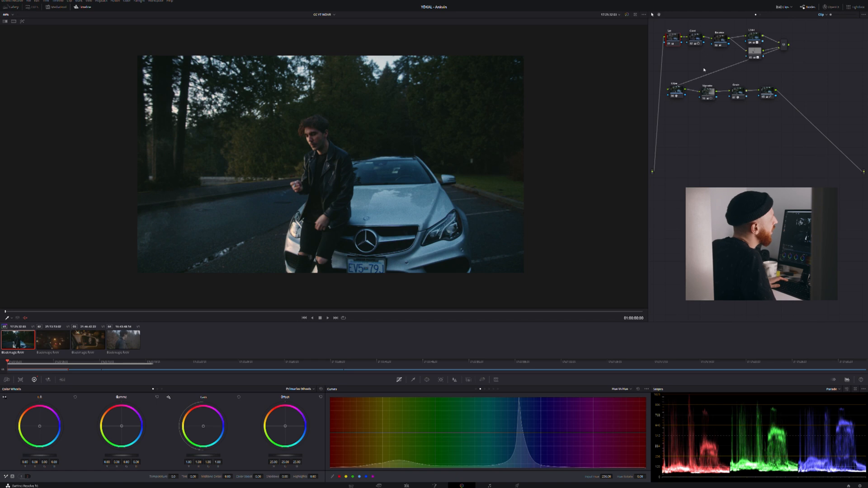
# Step: Fit the lower parallel node's circular window around the man at the clip's start and track it forward through the shot
pyautogui.click(753, 51)
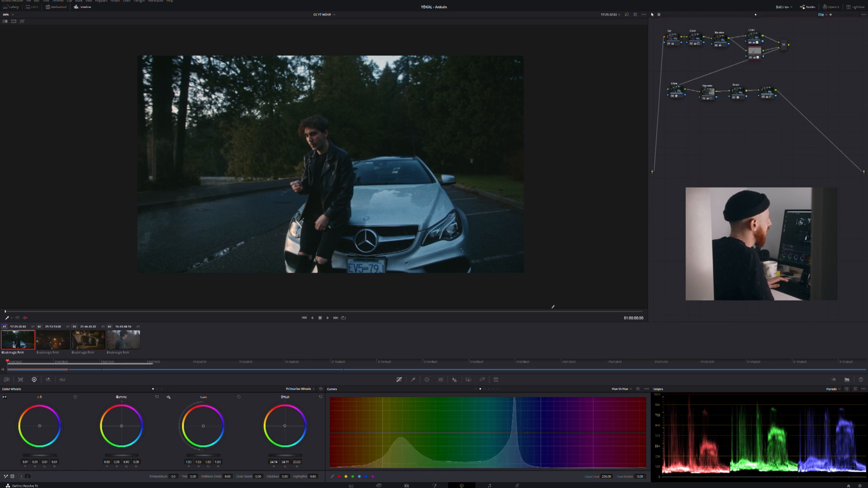
pyautogui.click(427, 380)
pyautogui.moveTo(326, 138); pyautogui.dragTo(343, 160)
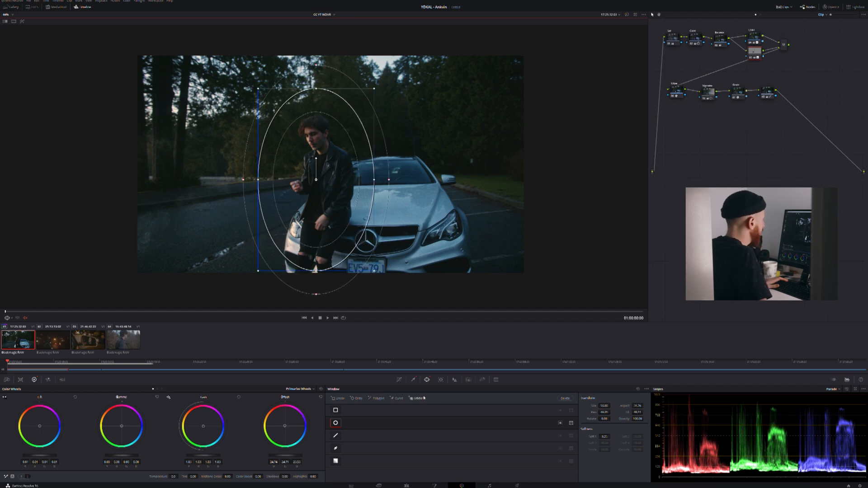
pyautogui.click(441, 380)
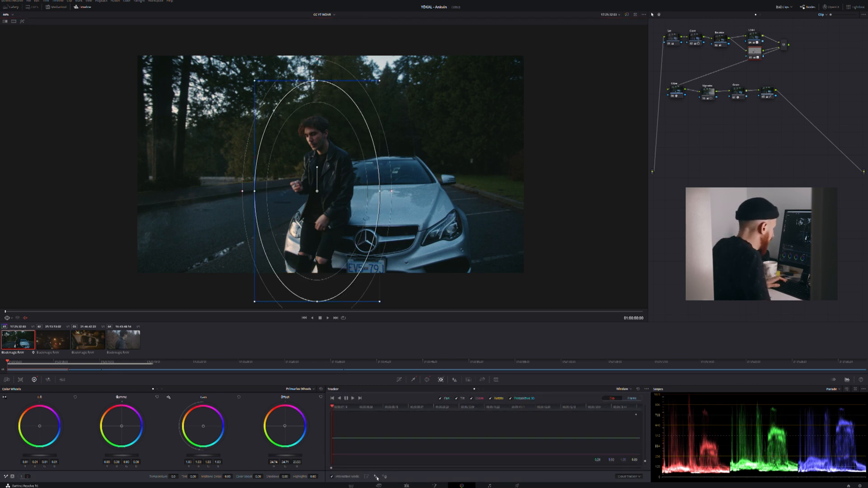
pyautogui.click(352, 398)
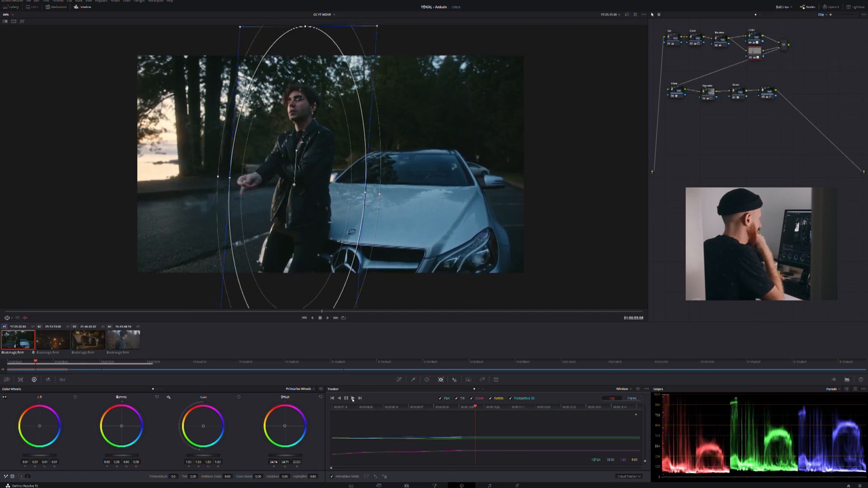